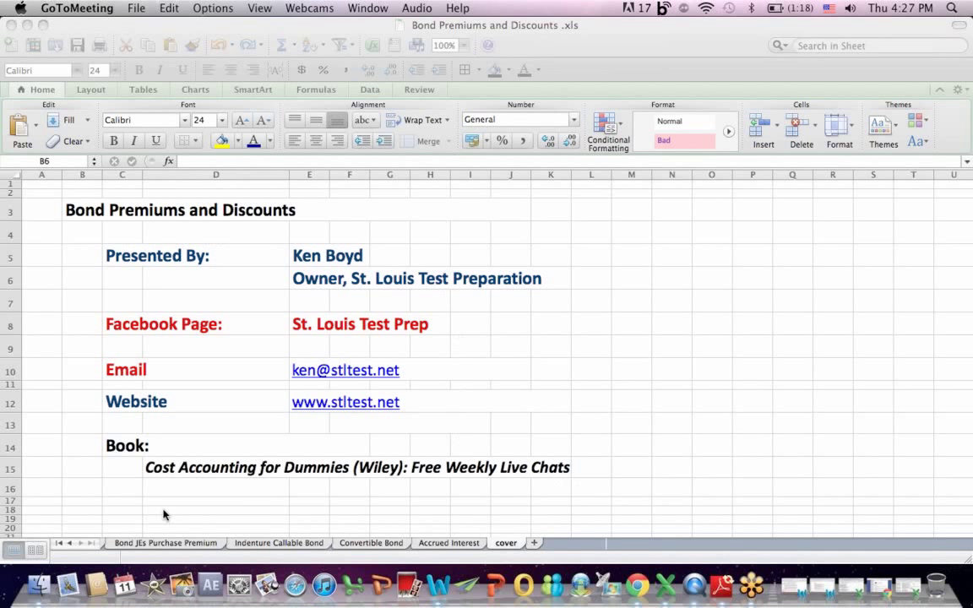
Step: Go back to the first sheets of the workbook and open the BondBasics sheet
click(59, 544)
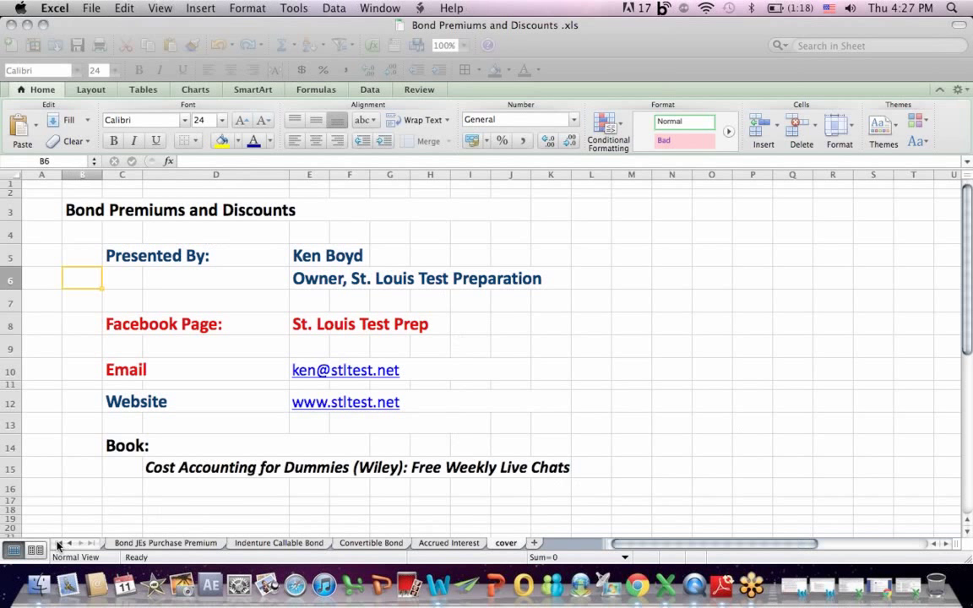
click(58, 544)
click(135, 543)
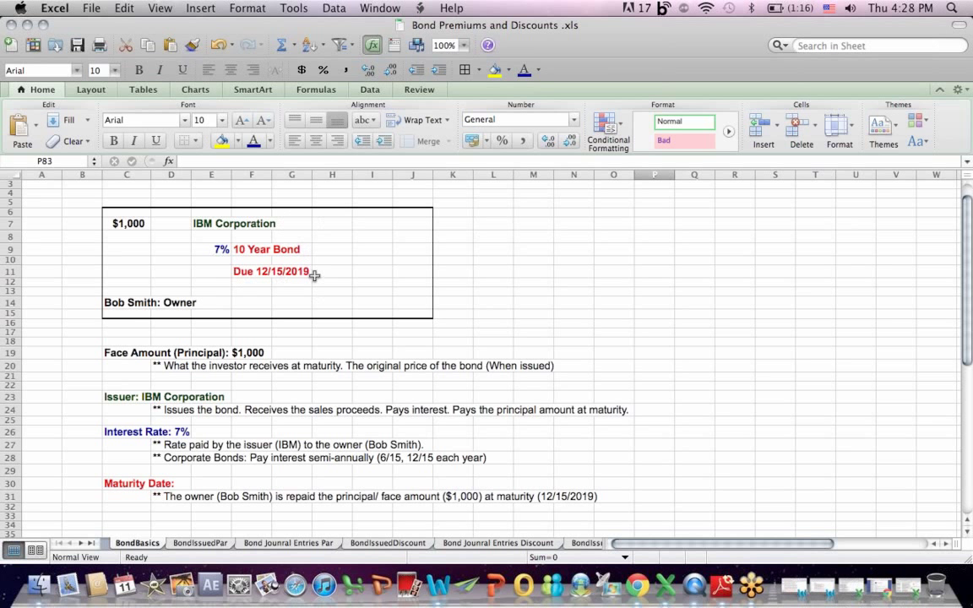
Step: Look through the BondIssuedPar and Bond Jounral Entries Par sheets, and open the BondIssuedDiscount sheet from its first row
click(224, 546)
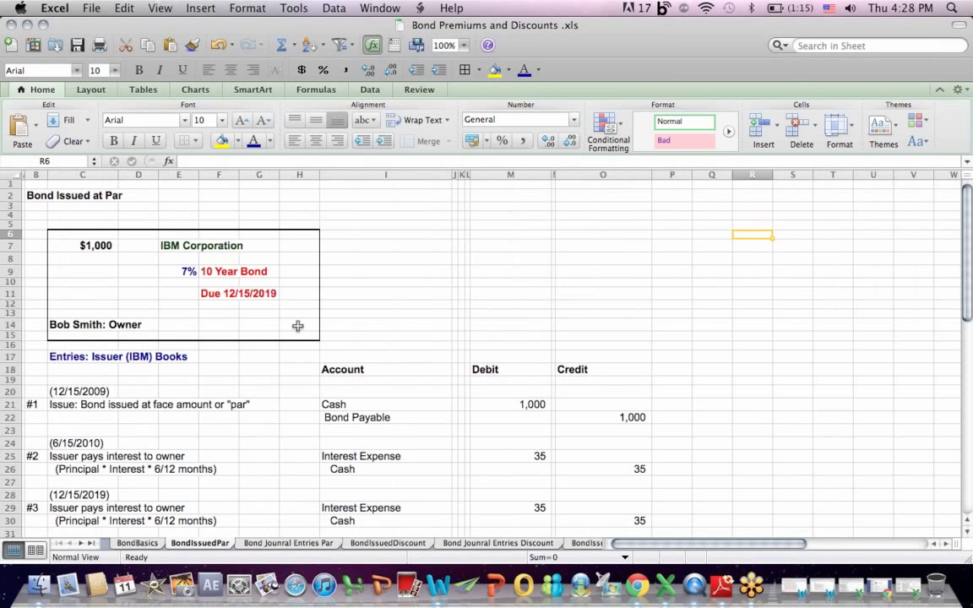
click(278, 546)
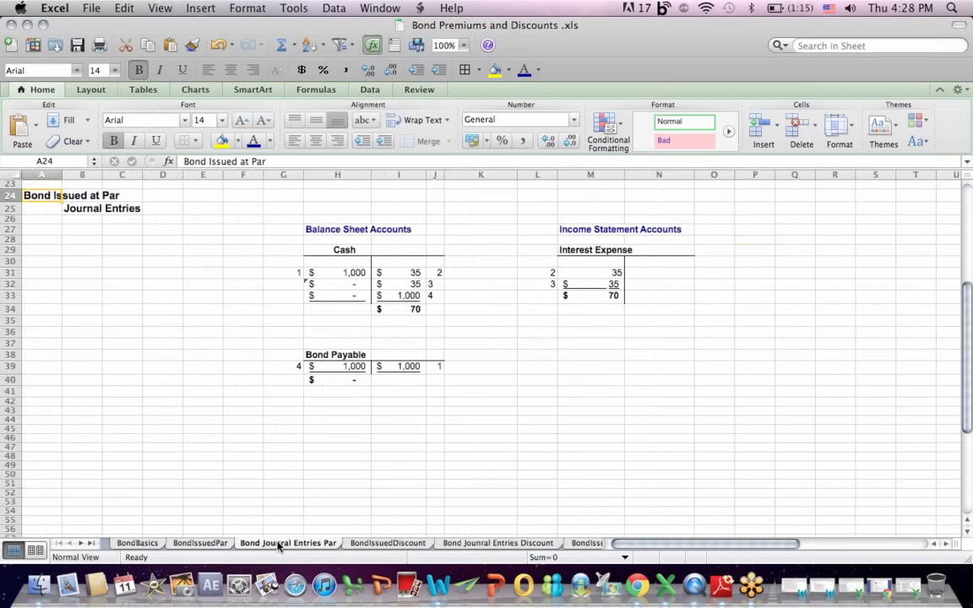
click(194, 547)
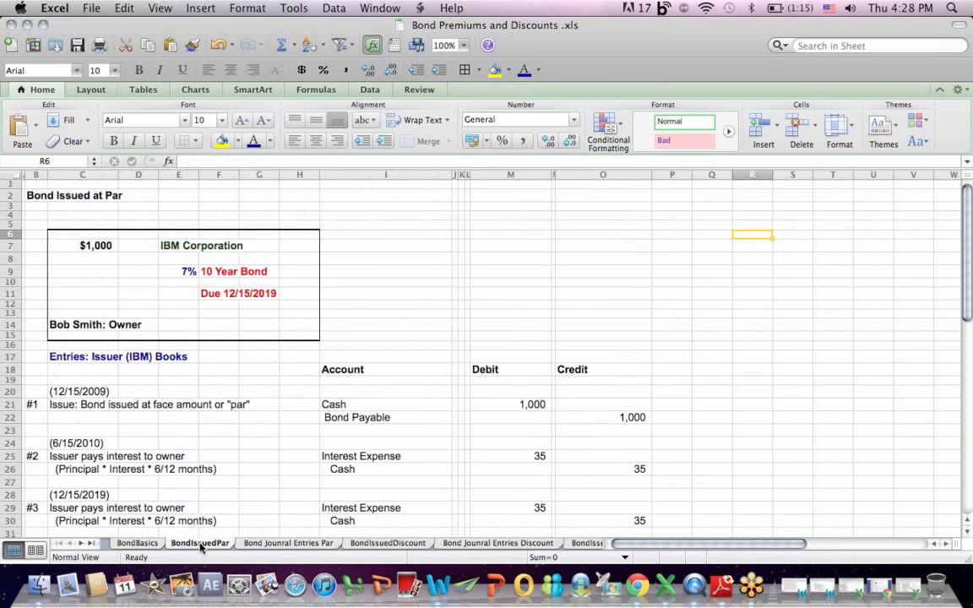
click(304, 544)
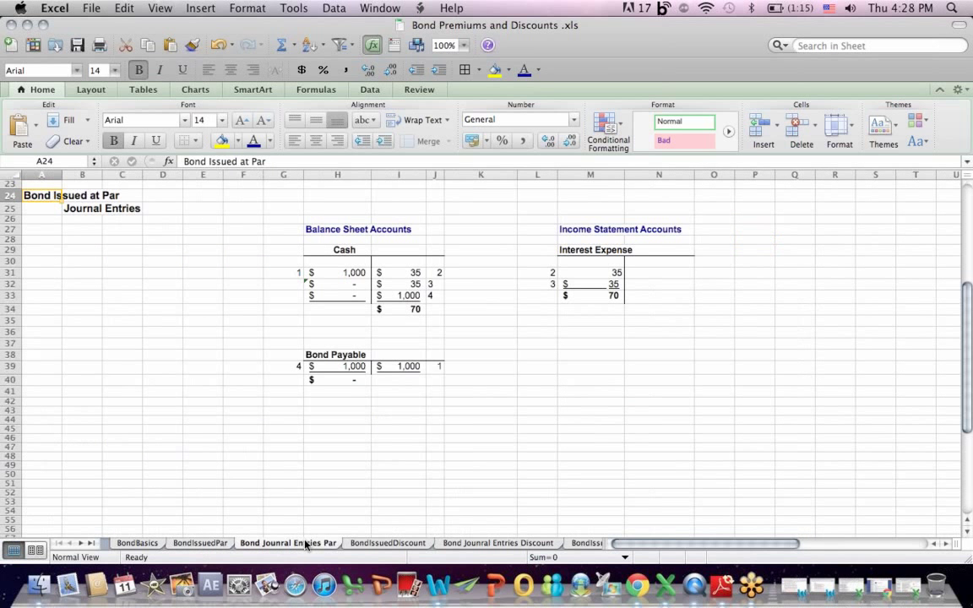
click(395, 544)
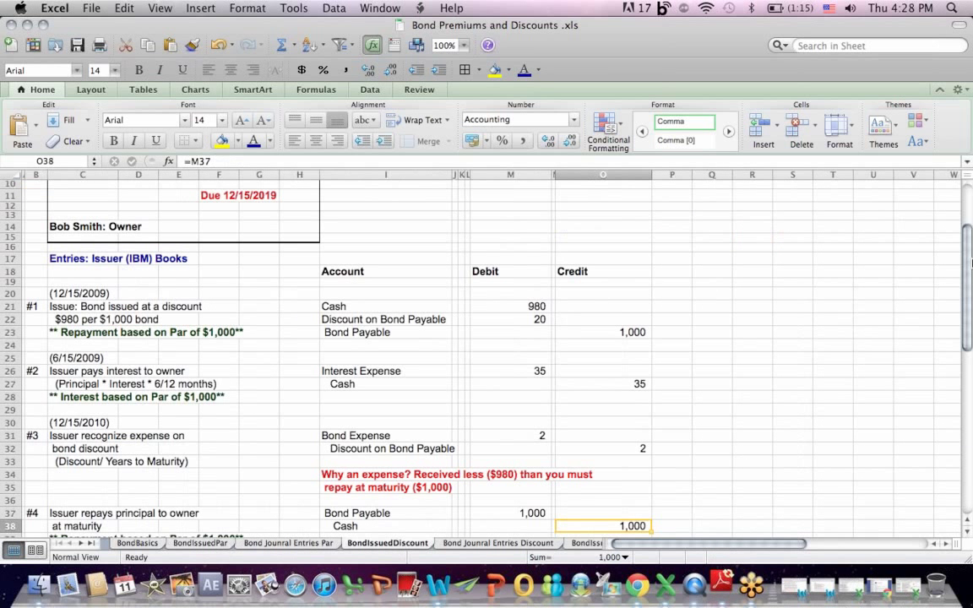
scroll(872, 236, up, 3)
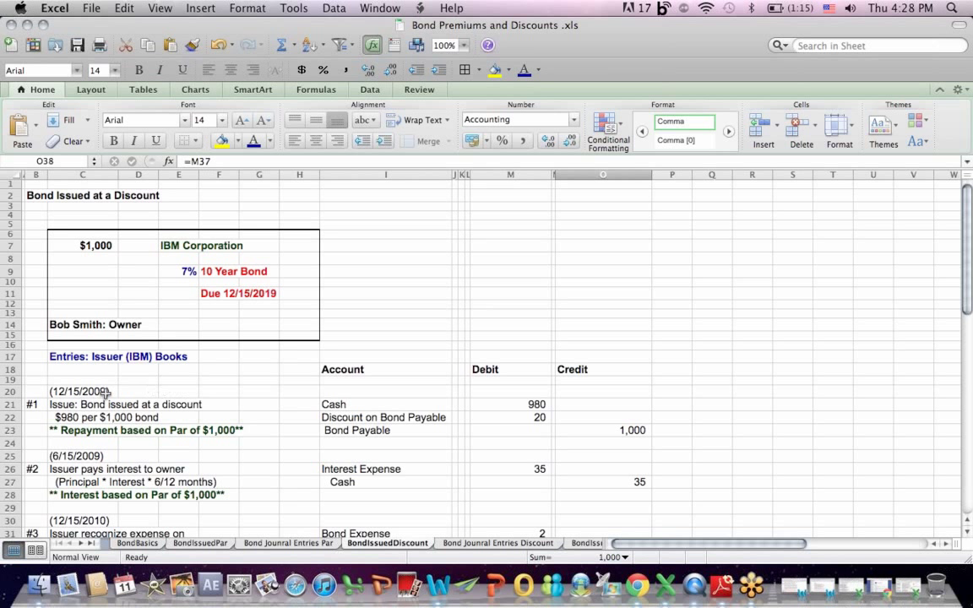
Step: Examine the description lines of entry #1, the 12/15/2009 bond issue at a discount, including its price and repayment basis
drag(59, 391, 269, 449)
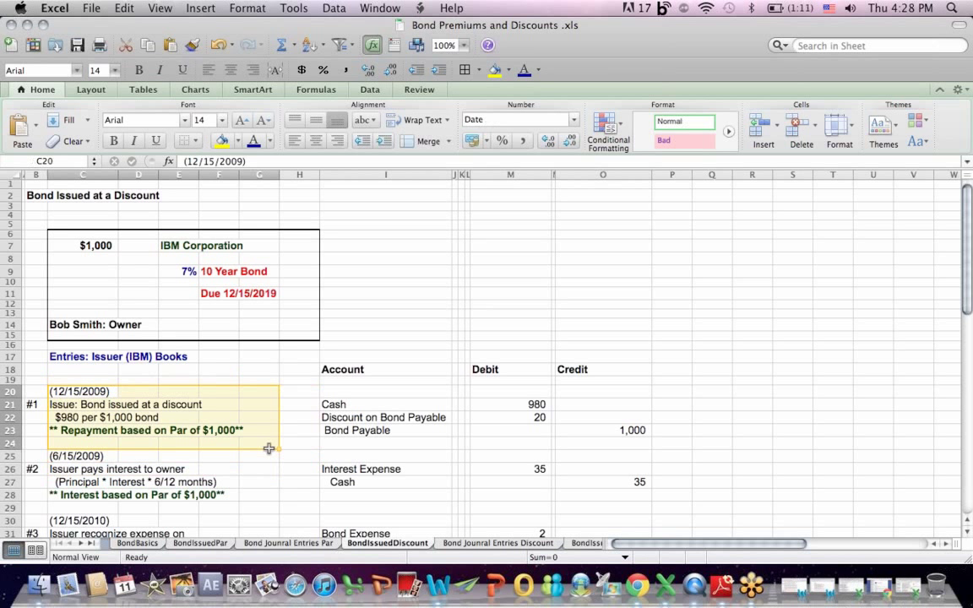
click(110, 403)
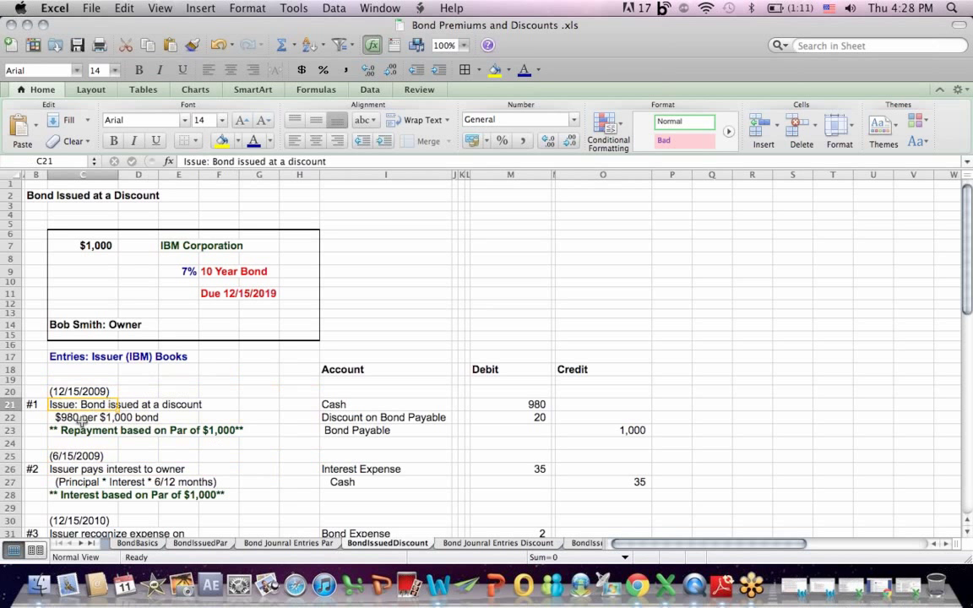
click(80, 419)
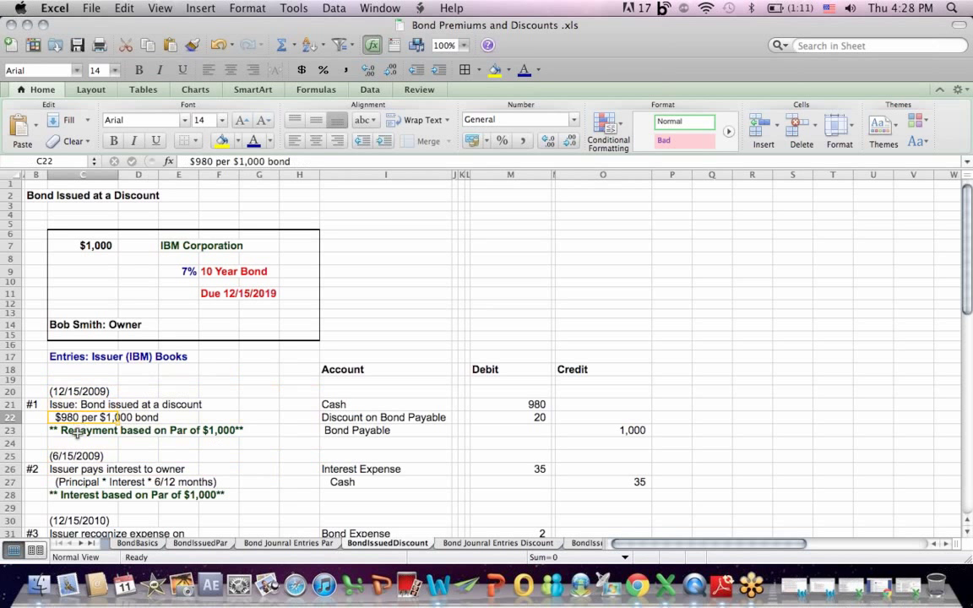
click(80, 440)
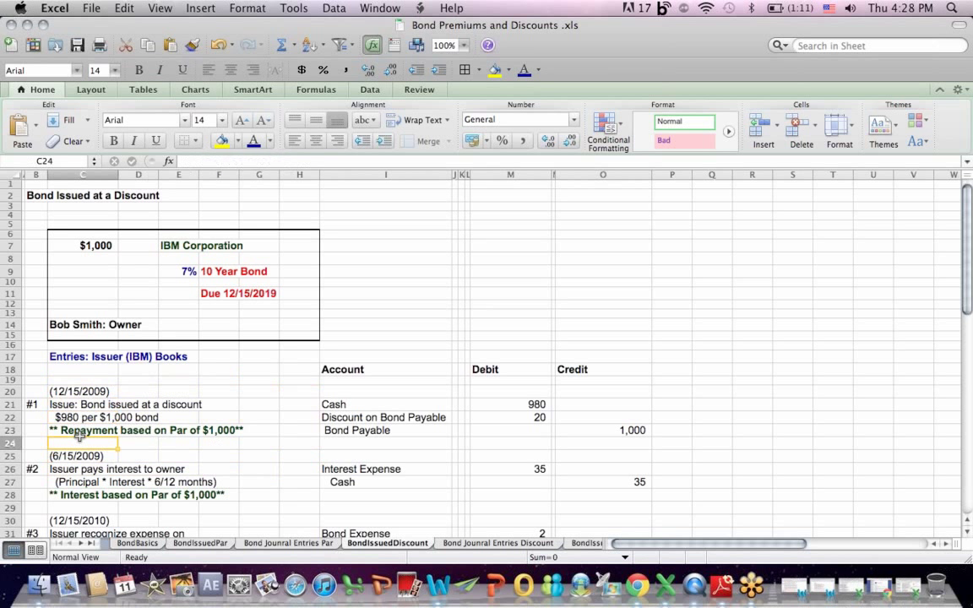
click(78, 430)
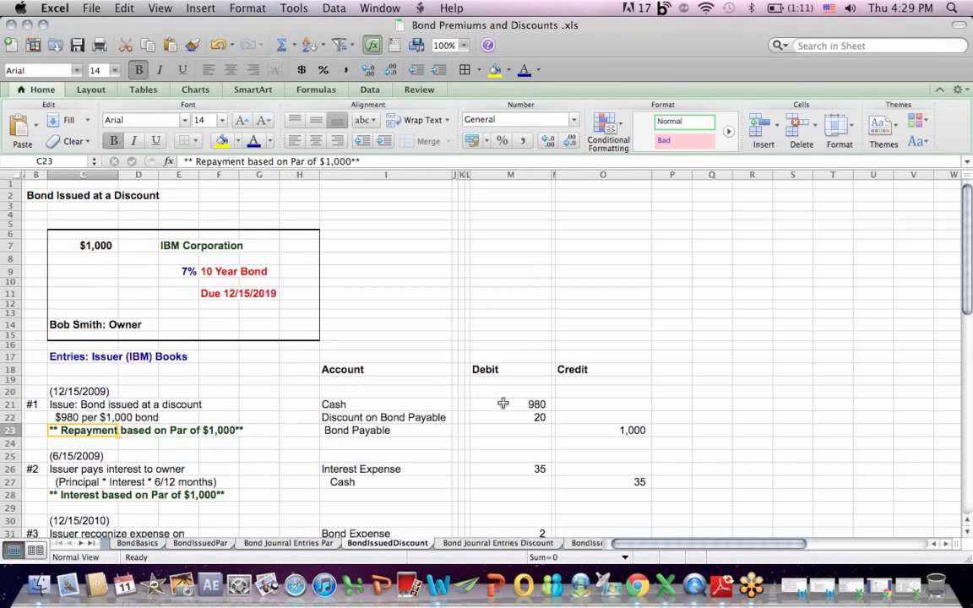
Step: Review the Cash, Discount on Bond Payable and Bond Payable lines of entry #1 with their debit and credit amounts
drag(505, 404, 315, 401)
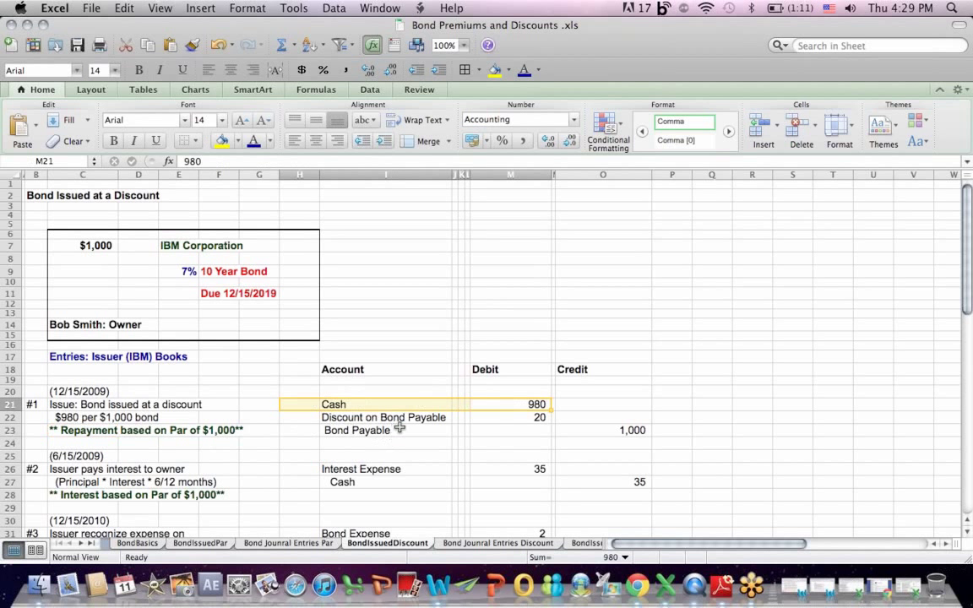
drag(399, 429, 625, 429)
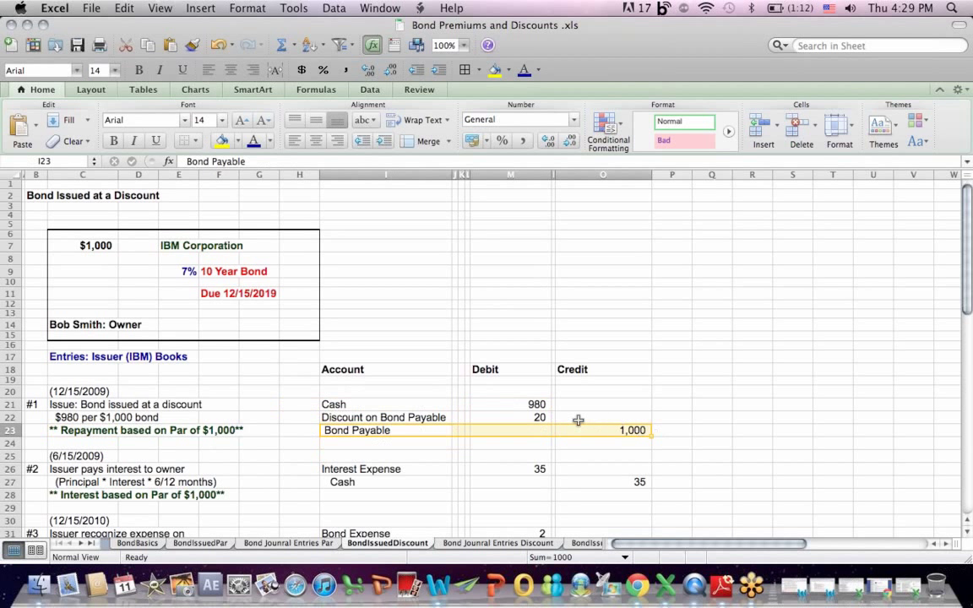
click(540, 416)
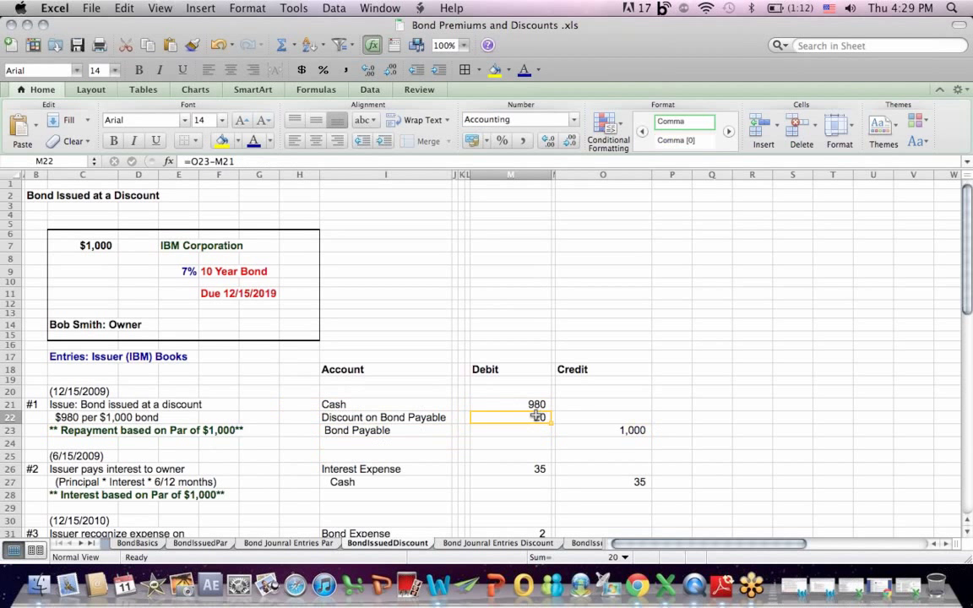
click(525, 371)
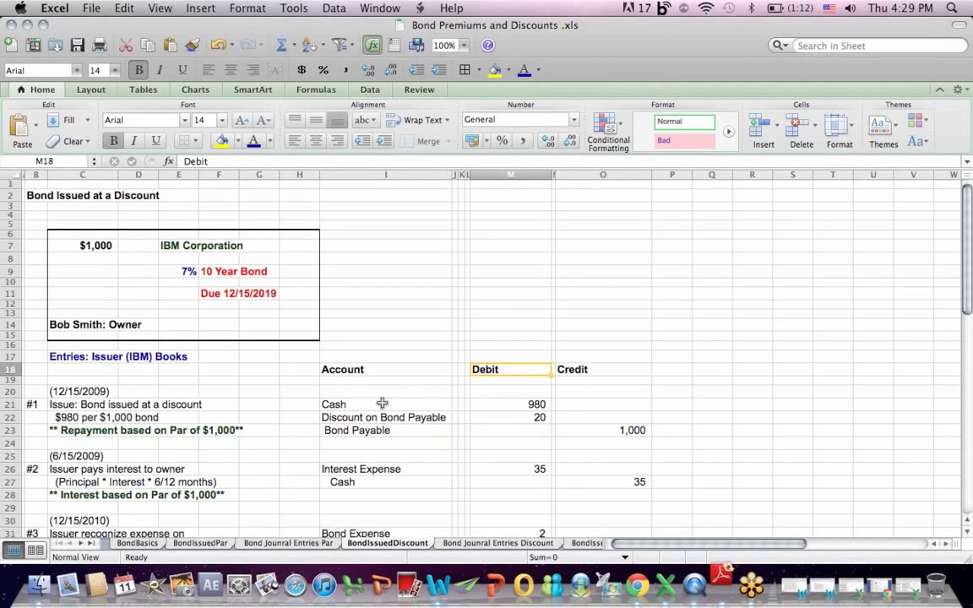
drag(349, 418, 519, 417)
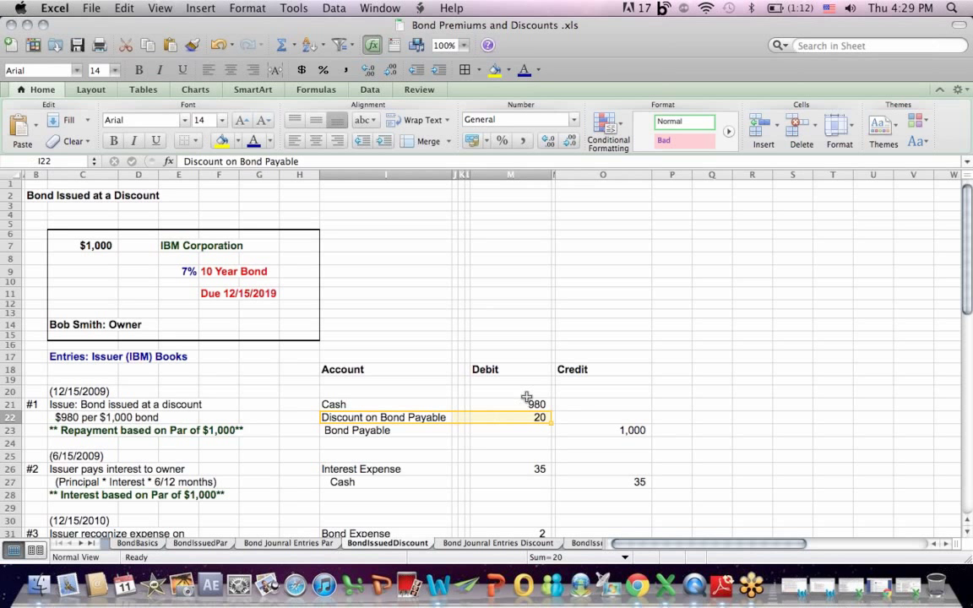
drag(535, 404, 332, 404)
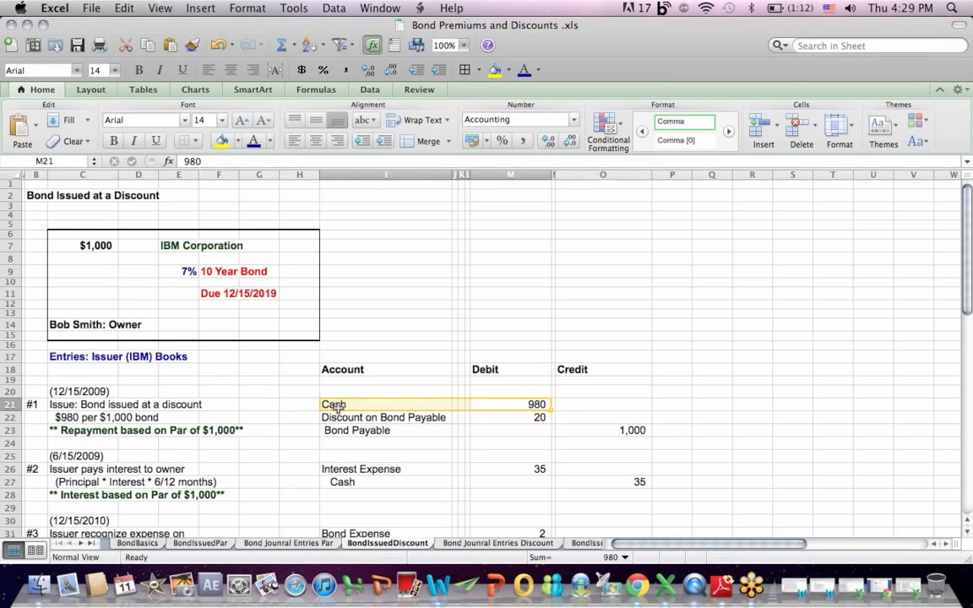
drag(339, 439, 612, 431)
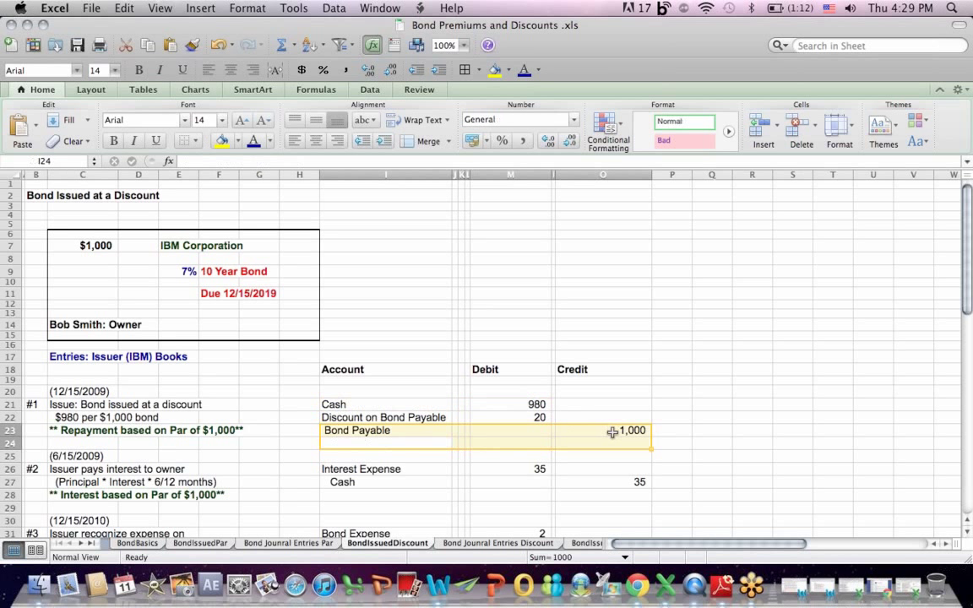
Step: Examine the description of entry #2, the issuer's interest payment to the owner, and its principal times interest calculation note
click(591, 507)
key(Down)
key(Down)
key(Down)
key(Down)
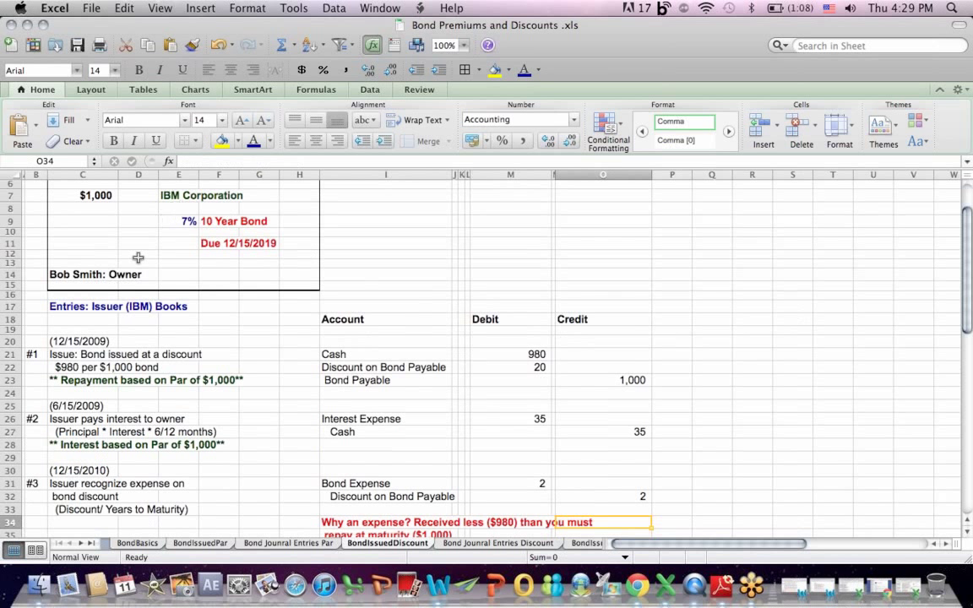
drag(63, 419, 241, 413)
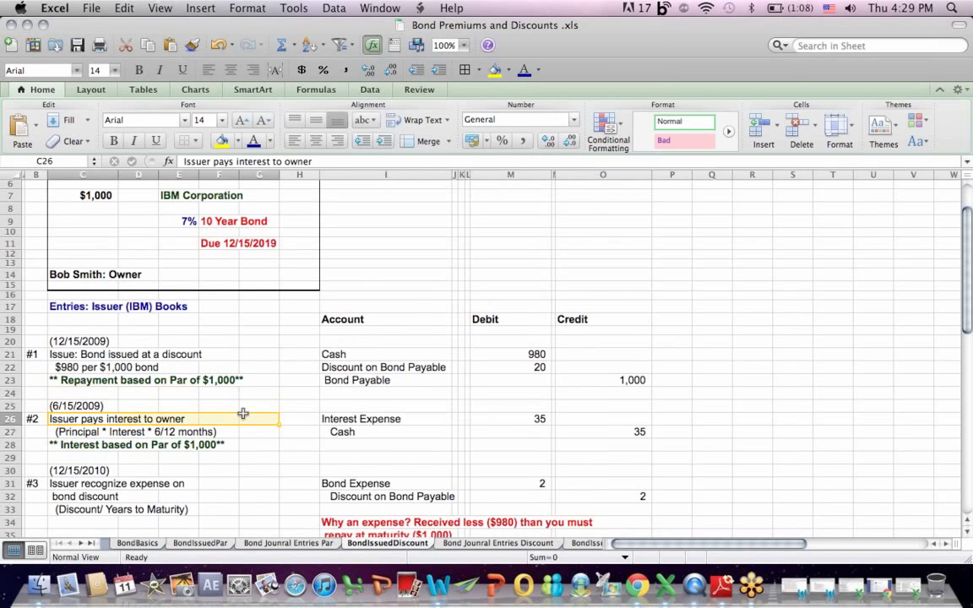
click(79, 431)
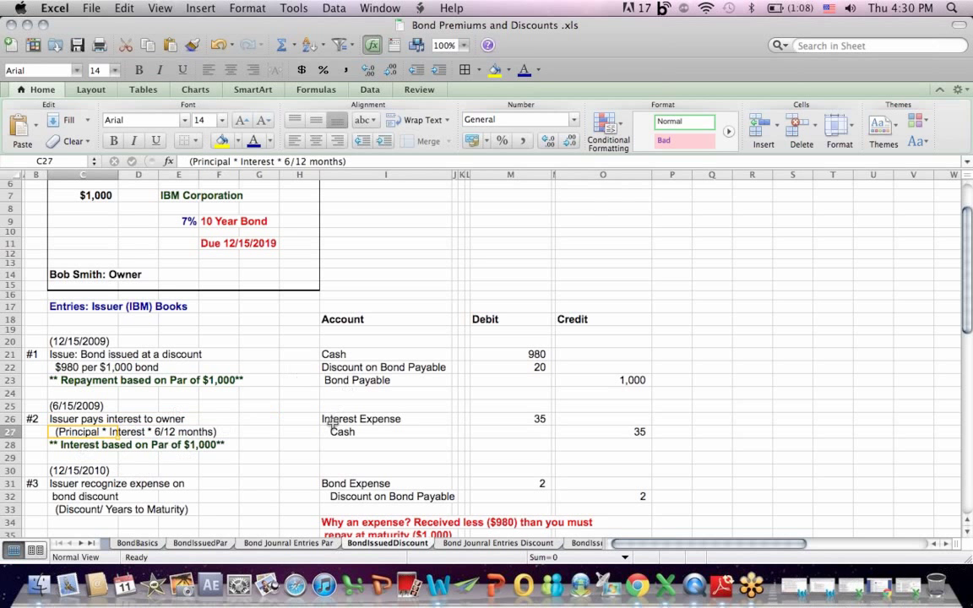
Step: Inspect the Interest Expense formula in M26 and review the Interest Expense and Cash lines of entry #2
click(541, 414)
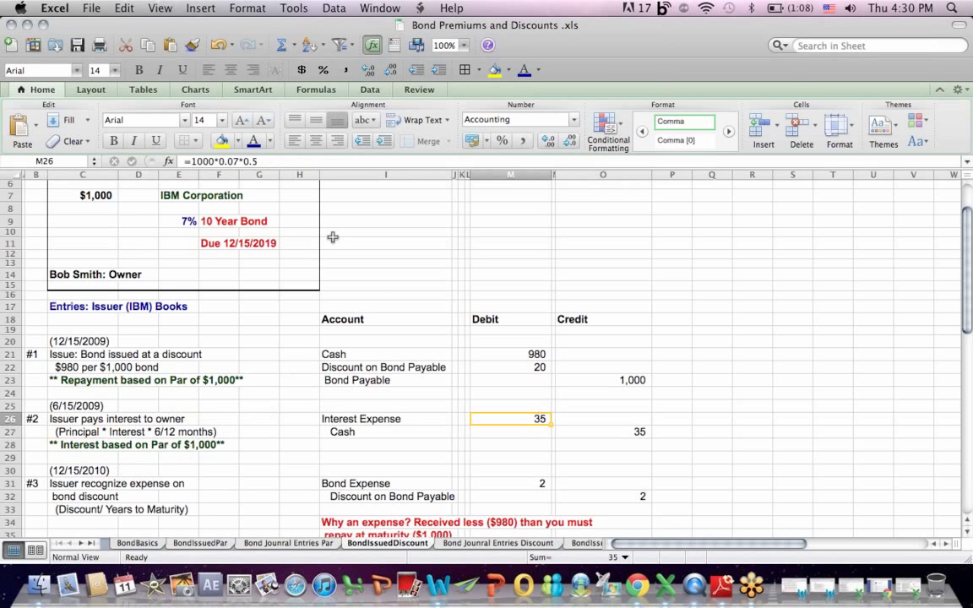
click(237, 163)
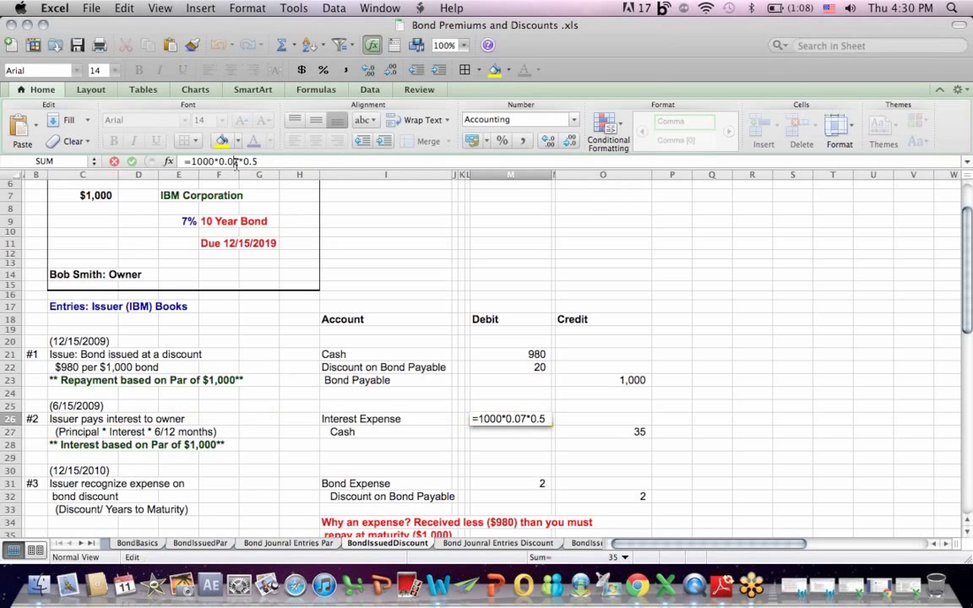
key(Return)
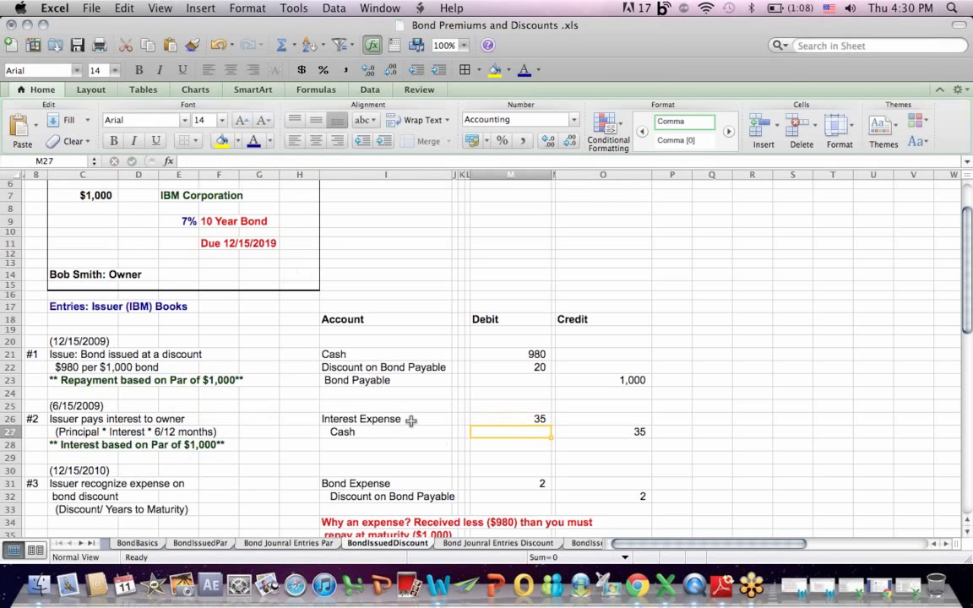
drag(410, 420, 483, 419)
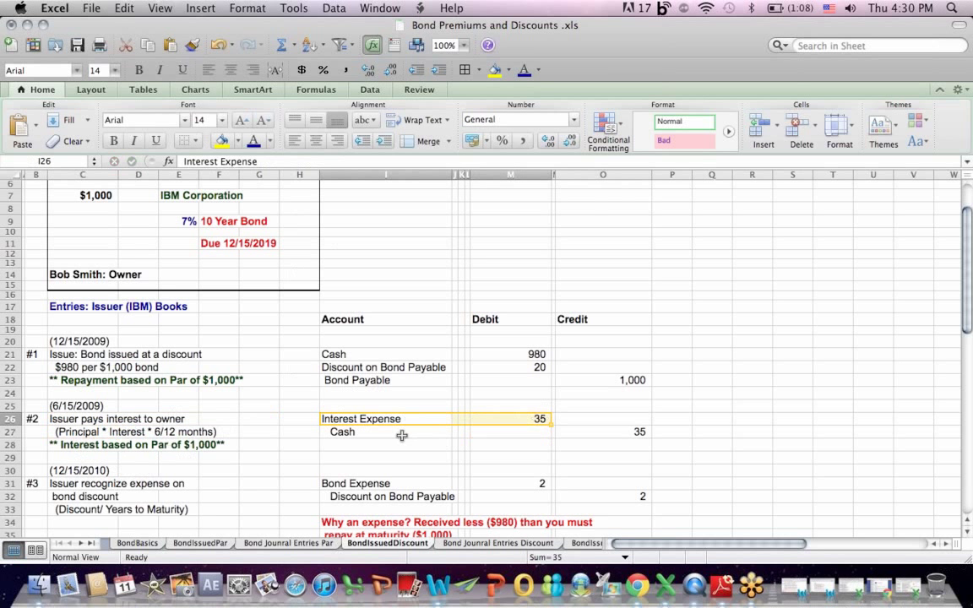
drag(402, 435, 630, 432)
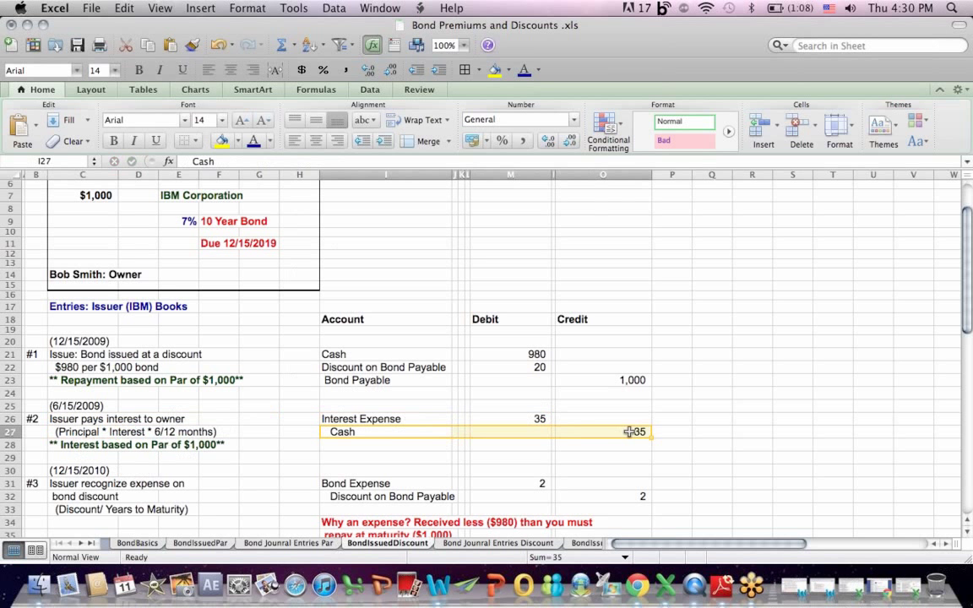
Step: Move down the credit column to row 43 to view entries #3 and #4 in full
click(606, 460)
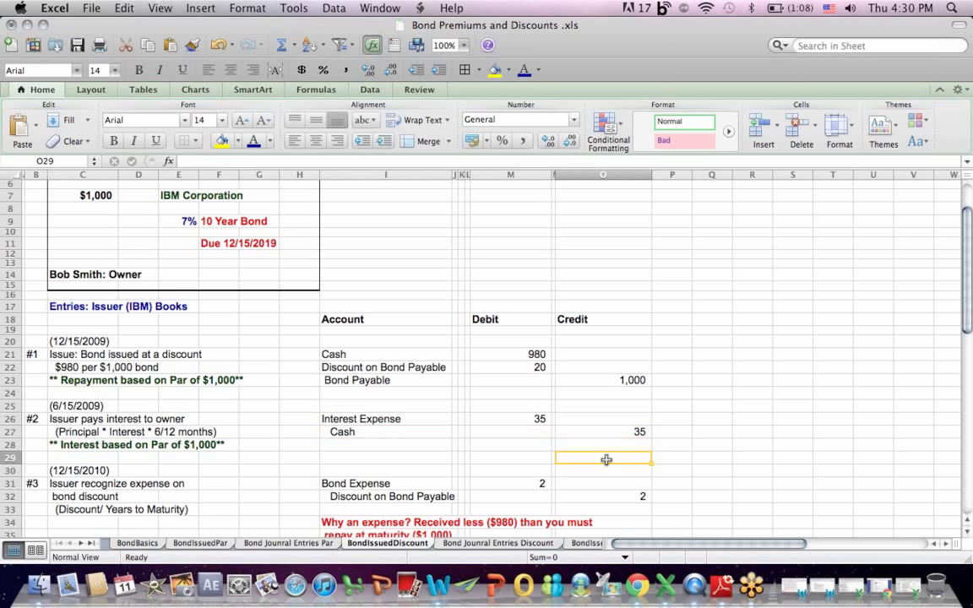
key(Down)
key(Down)
key(Down)
key(Down)
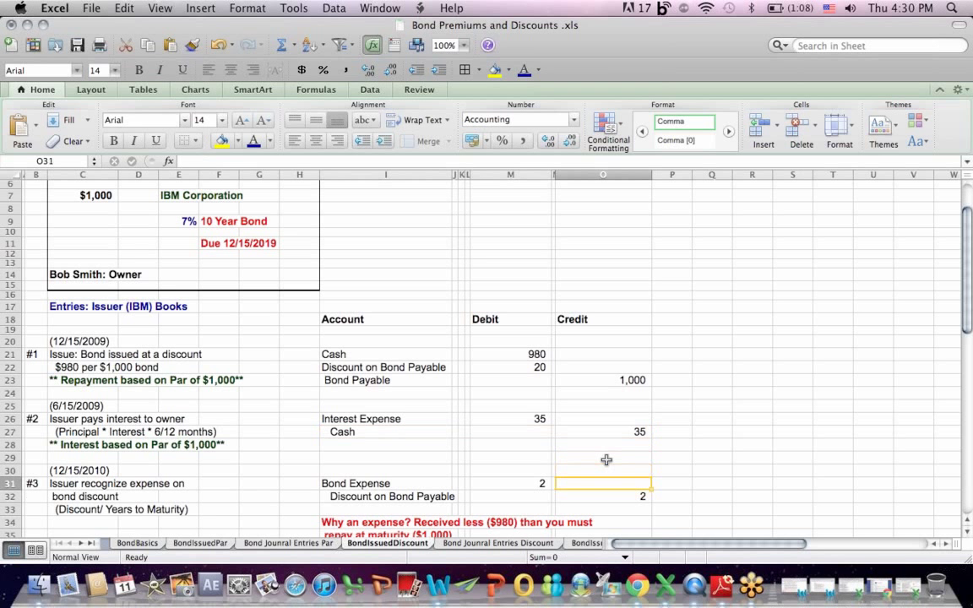
key(Down)
key(Down)
key(Down)
key(Down)
key(Down)
key(Down)
key(Down)
key(Down)
key(Down)
key(Down)
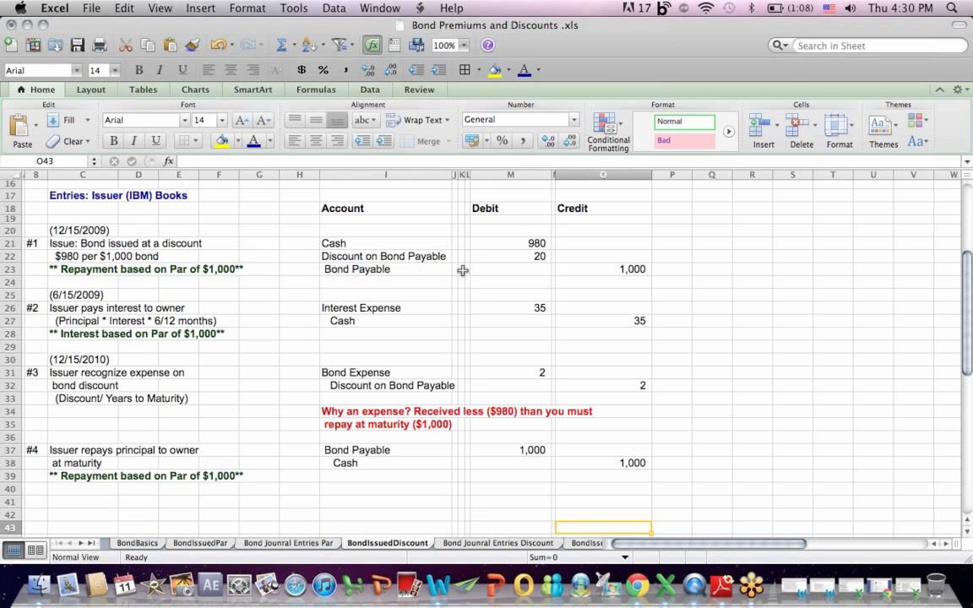
Step: Review the Discount on Bond Payable line of entry #1 and return to the bond's terms above the entries
drag(541, 256, 346, 257)
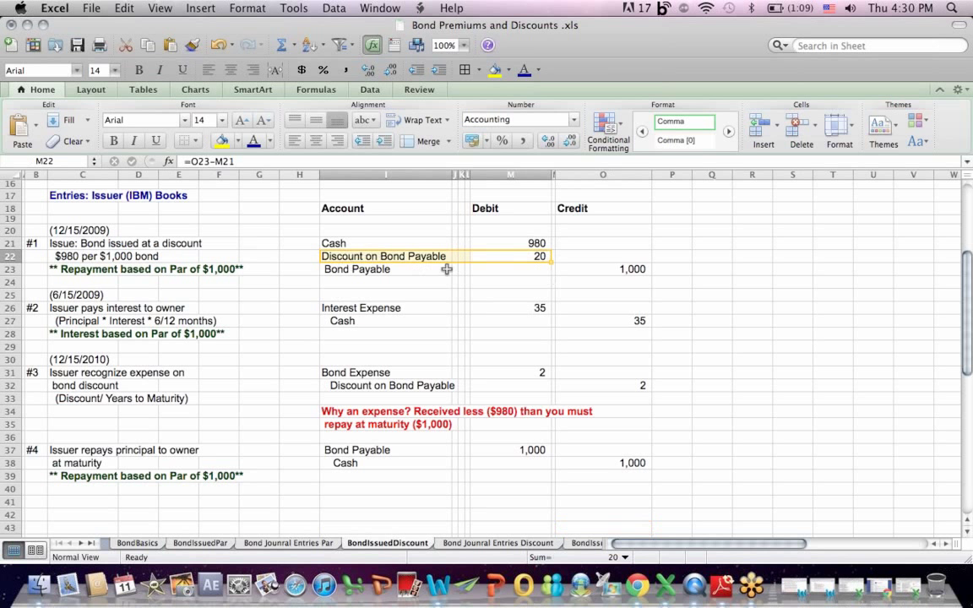
click(303, 205)
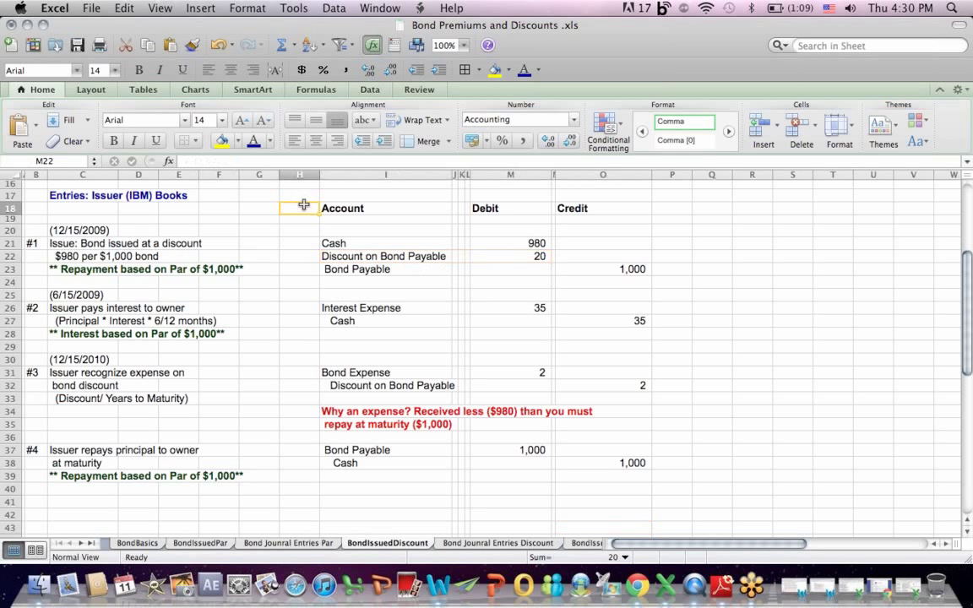
key(Up)
key(Up)
key(Up)
key(Up)
key(Up)
key(Up)
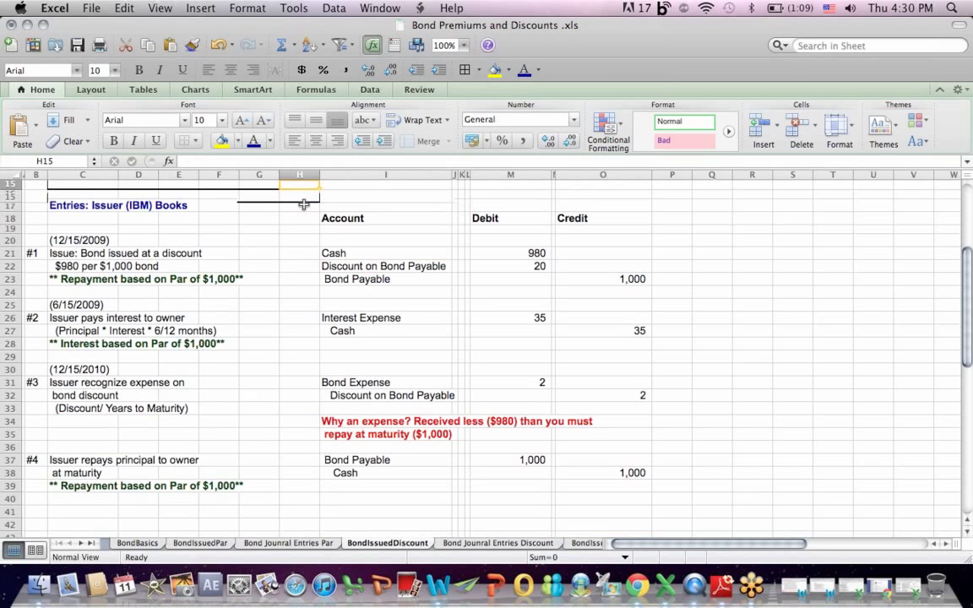
key(Up)
key(Up)
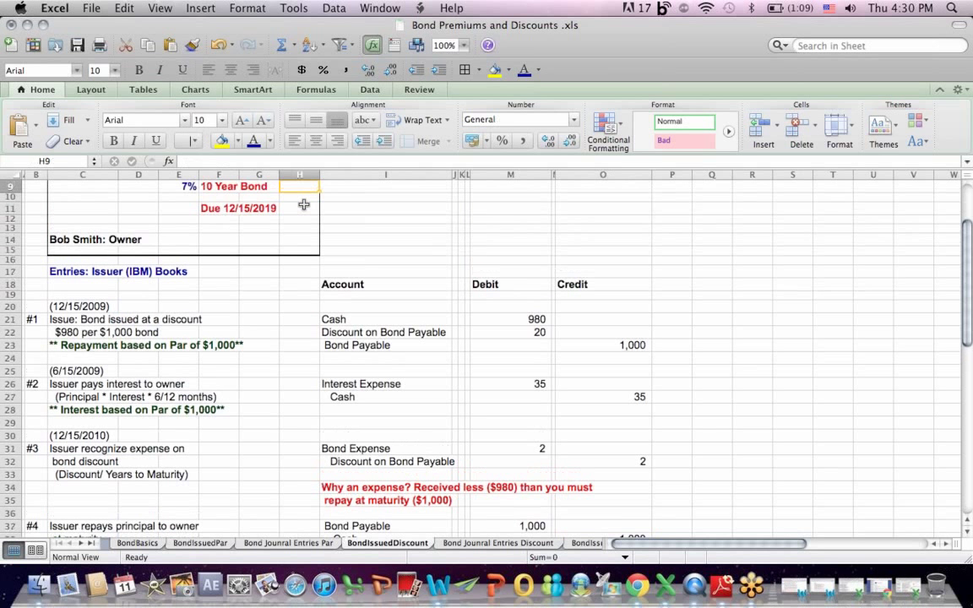
Step: Compare the 10 Year Bond term and the Discount on Bond Payable line of entry #1 with the Bond Expense formula in M31
click(205, 185)
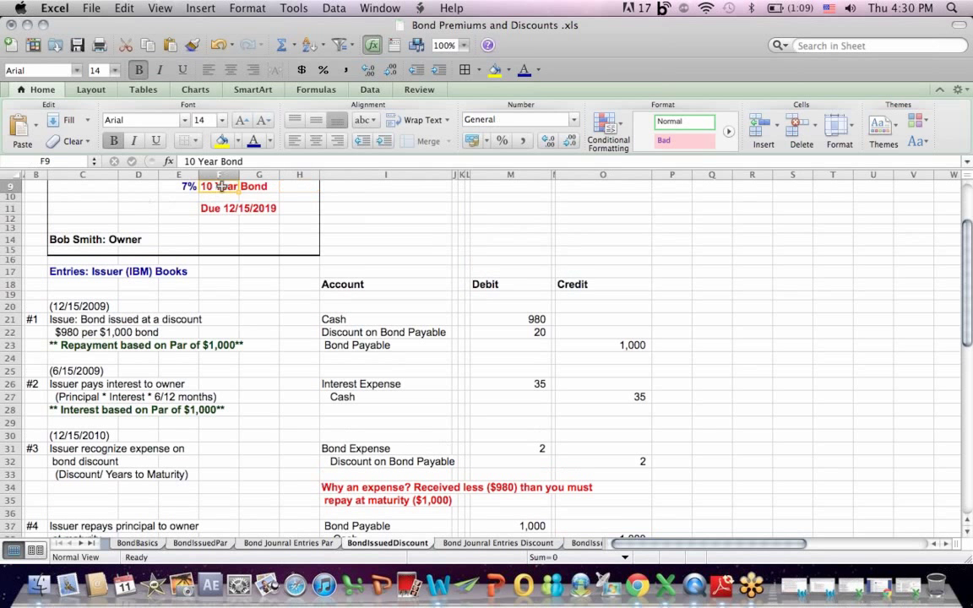
drag(533, 333, 337, 335)
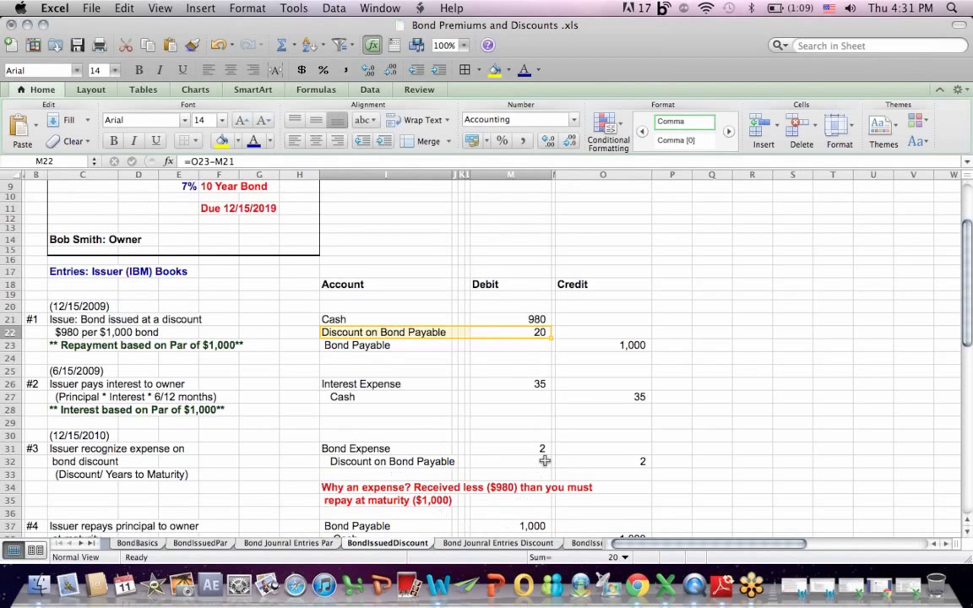
drag(545, 450, 302, 449)
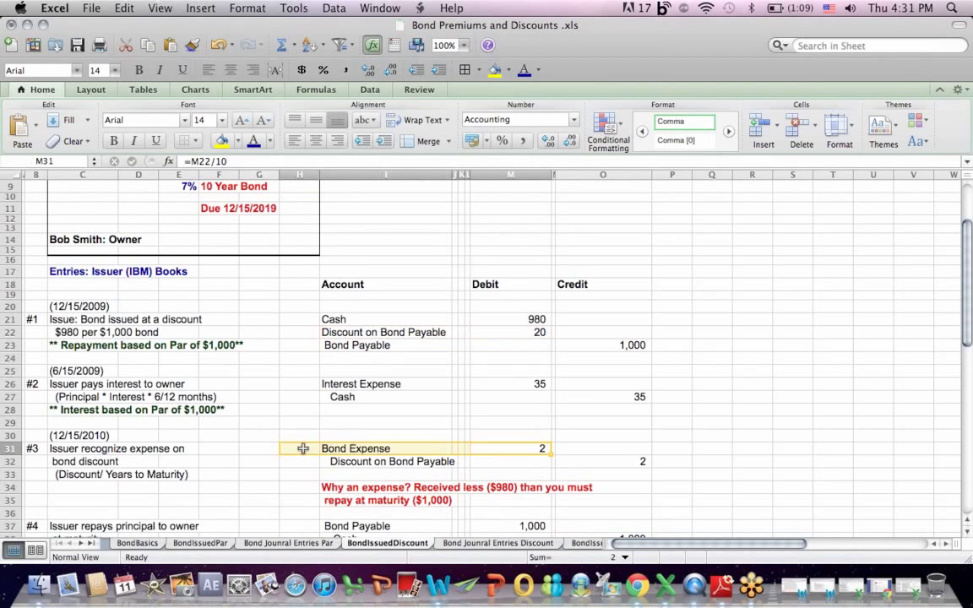
click(510, 336)
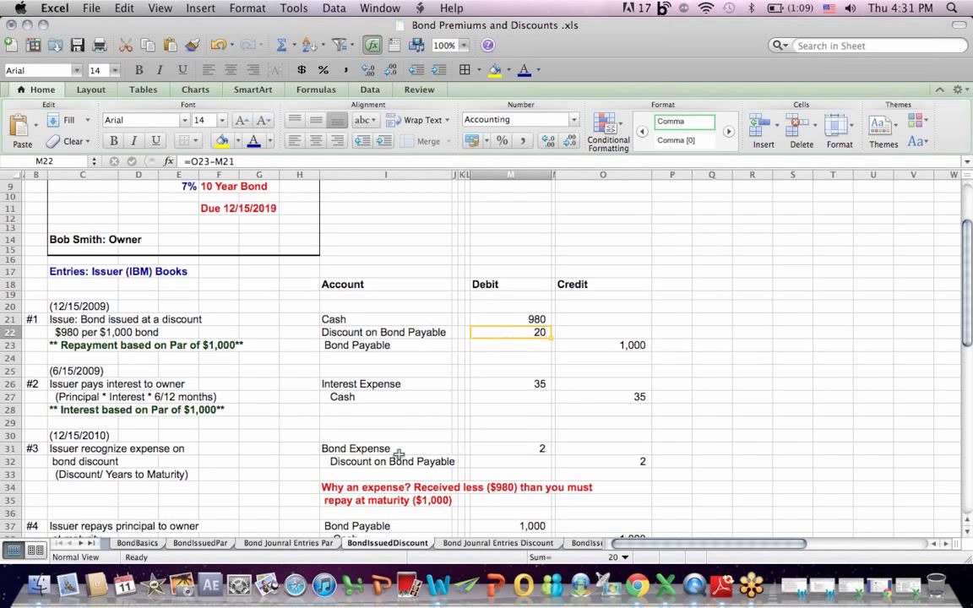
Step: Review the Discount on Bond Payable and Bond Expense lines of entry #3 and the red note explaining why it is an expense
drag(372, 462, 630, 459)
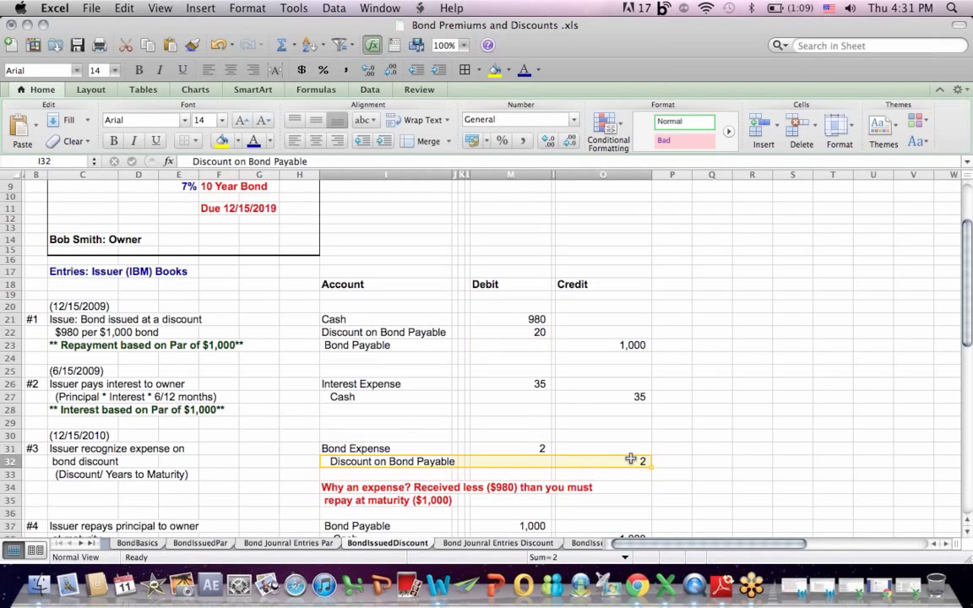
click(535, 444)
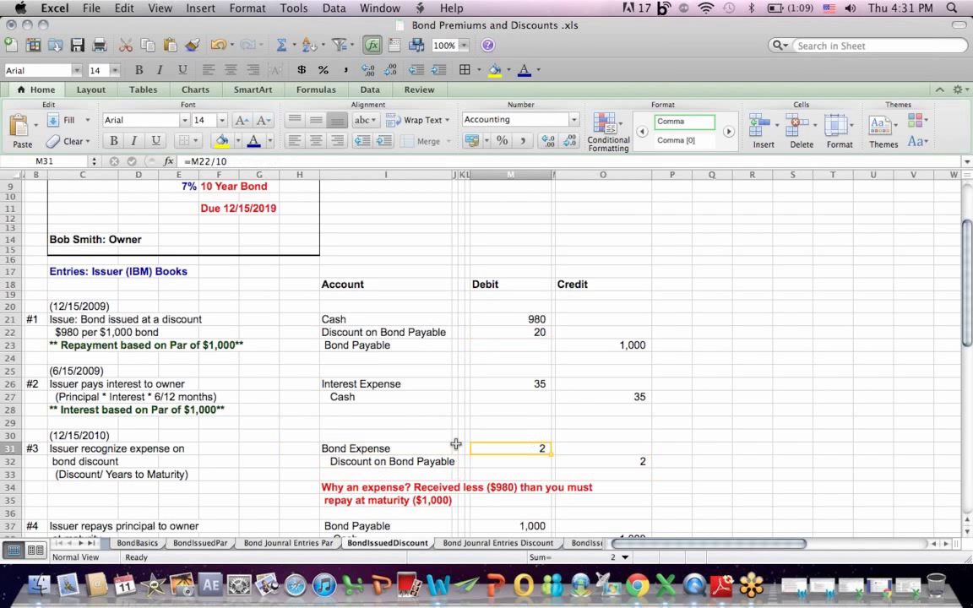
drag(350, 449, 541, 448)
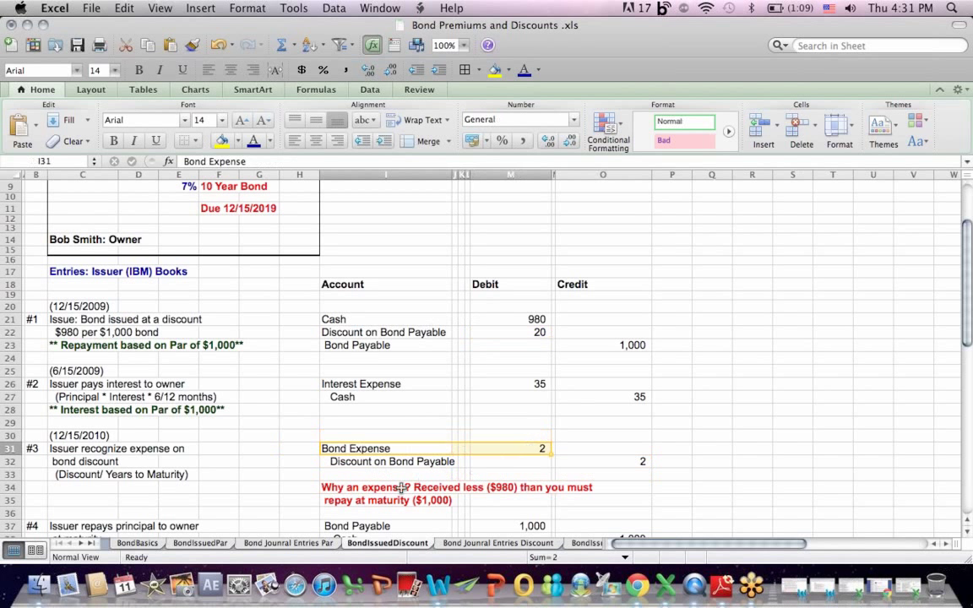
drag(403, 488, 654, 502)
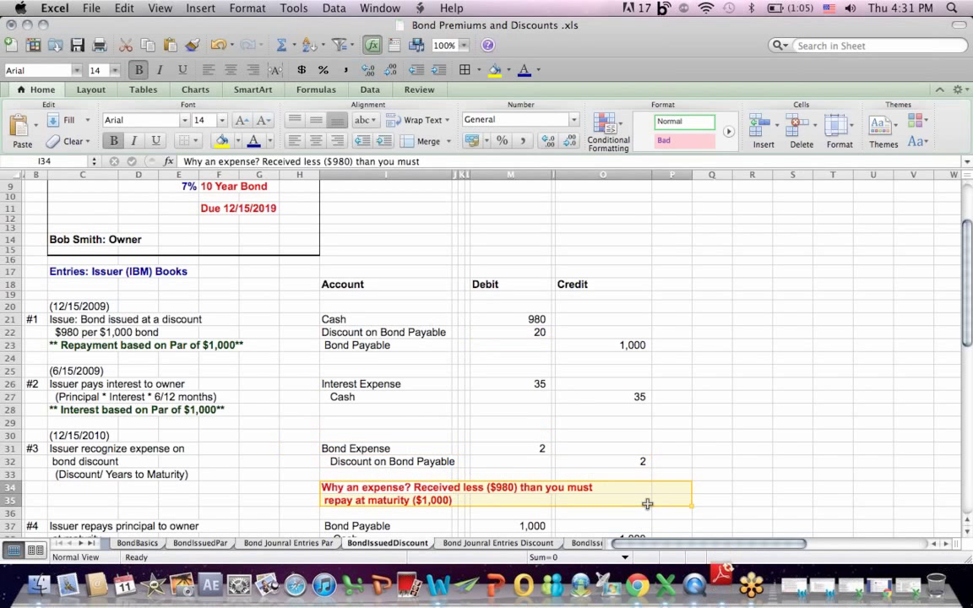
Step: Review entry #4, the issuer's principal repayment at maturity, from its description through its Bond Payable and Cash lines
click(648, 506)
key(Down)
key(Down)
key(Down)
key(Down)
key(Down)
key(Down)
key(Down)
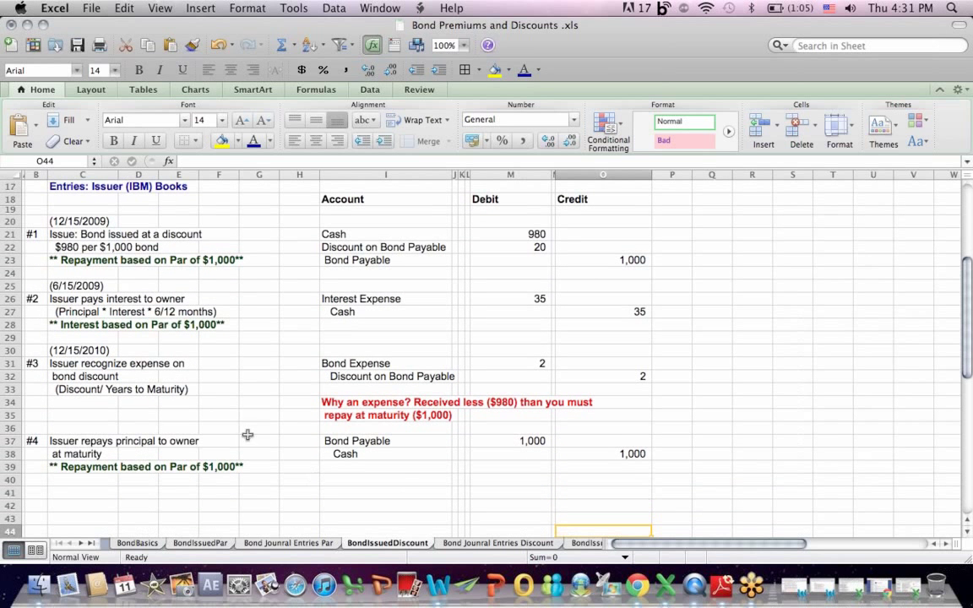
drag(72, 441, 262, 462)
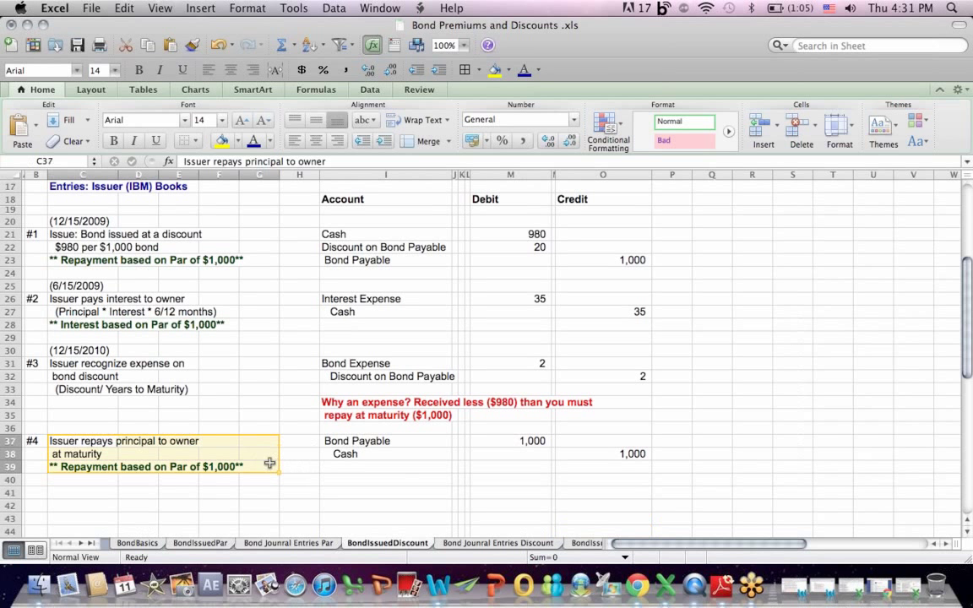
click(511, 440)
shift+click(331, 440)
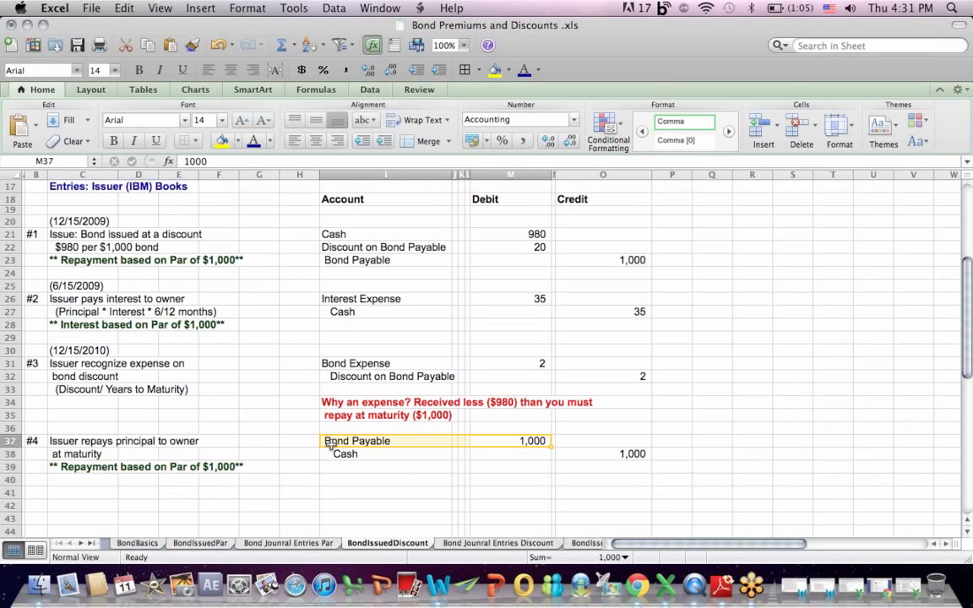
drag(334, 454, 612, 457)
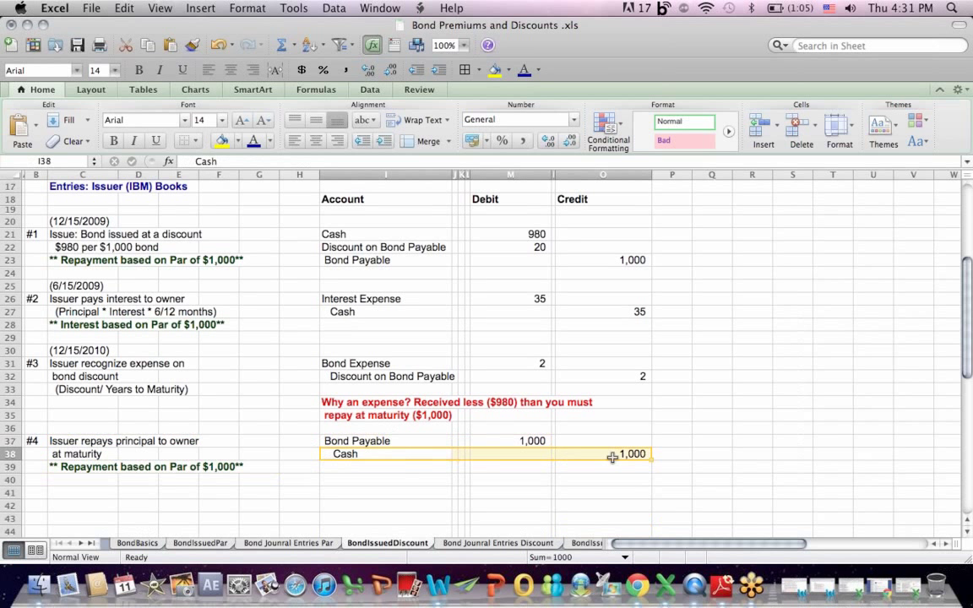
Step: Show the Bond Jounral Entries Discount sheet and examine both sides of the ten-year Discount on Bond Payable account in rows 36 to 46
click(479, 545)
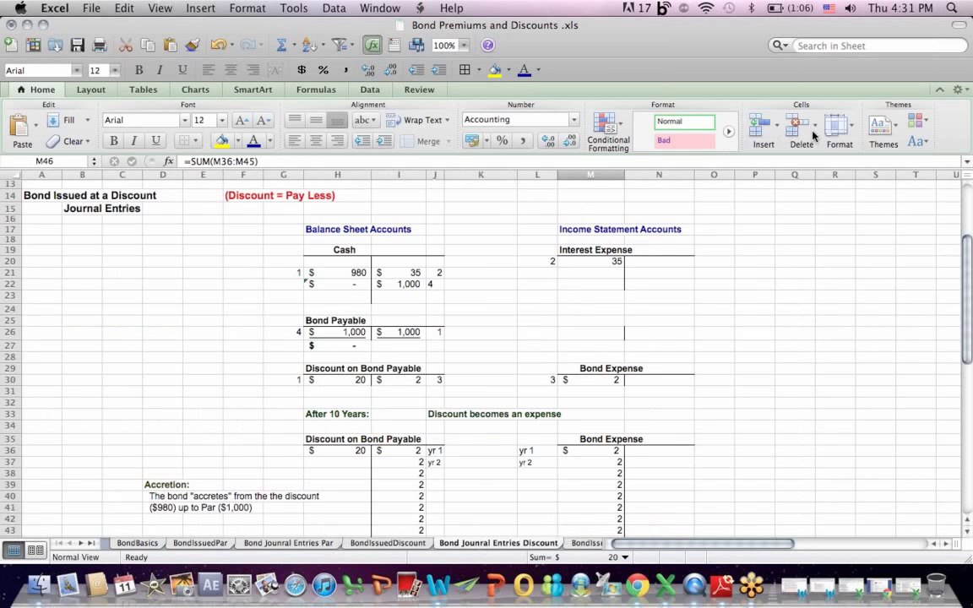
drag(969, 245, 969, 277)
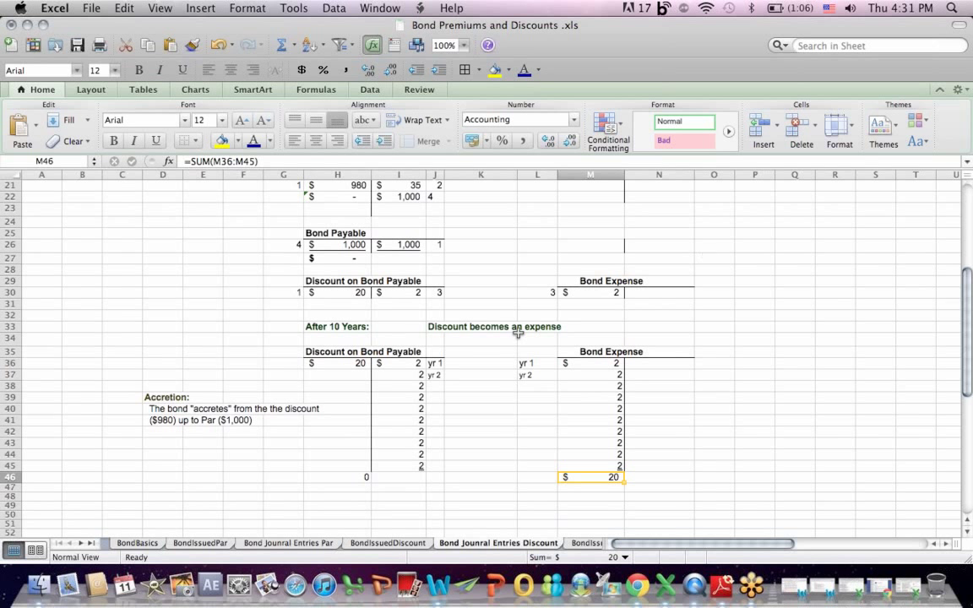
click(315, 362)
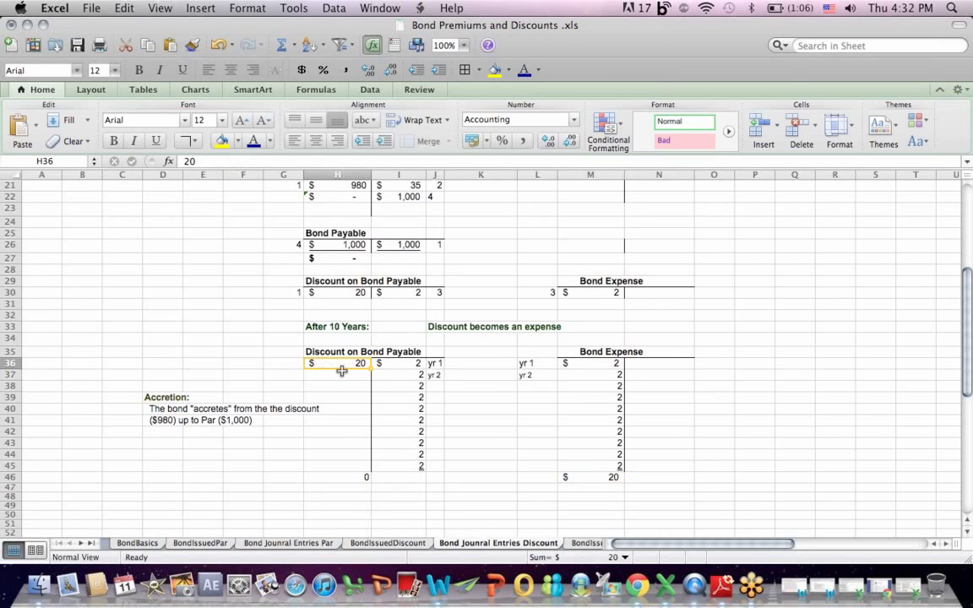
click(412, 362)
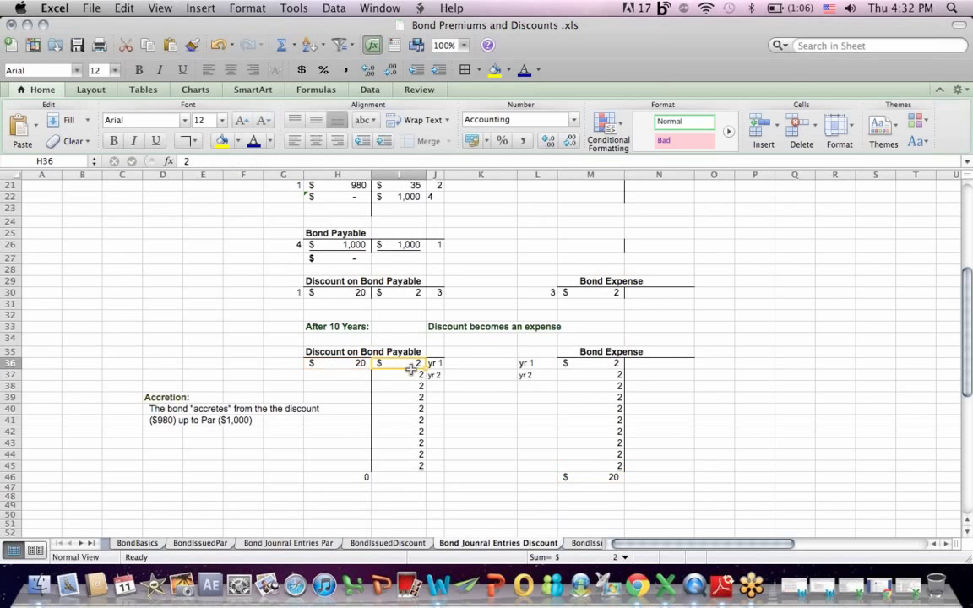
drag(411, 369, 420, 476)
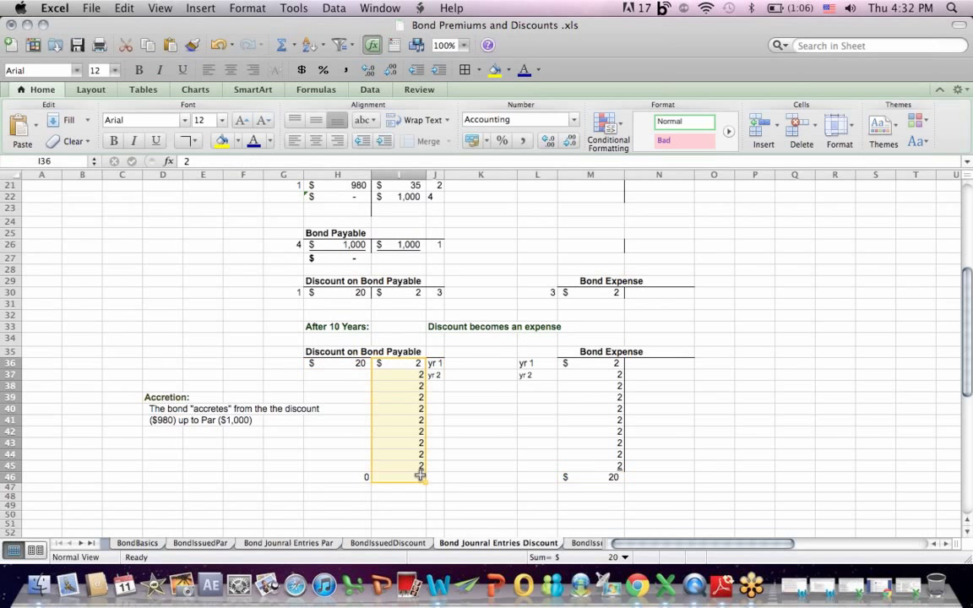
Step: Examine the yearly Bond Expense amounts in M36:M45 and the closing balances in H46 and M46
click(611, 363)
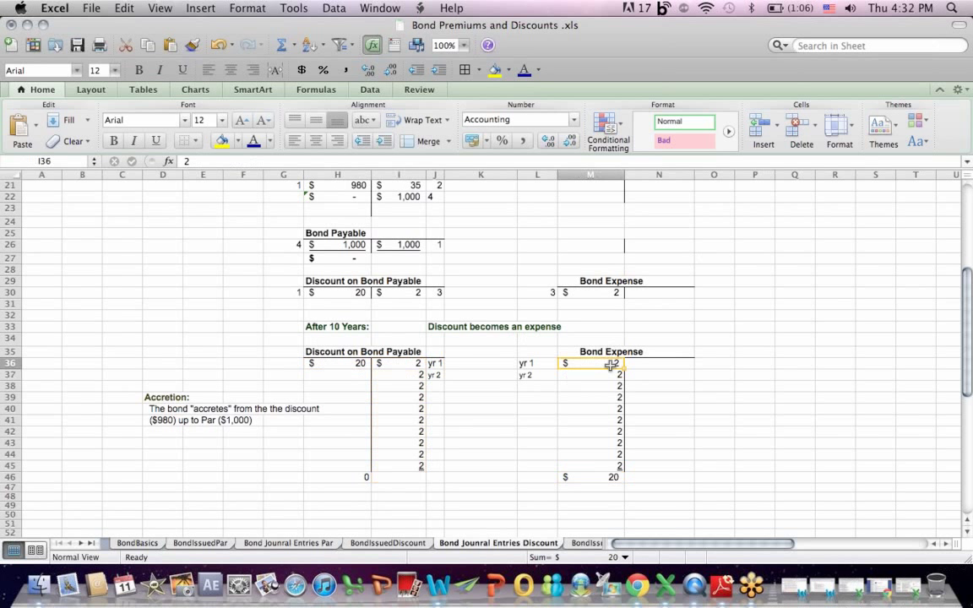
drag(611, 364, 619, 470)
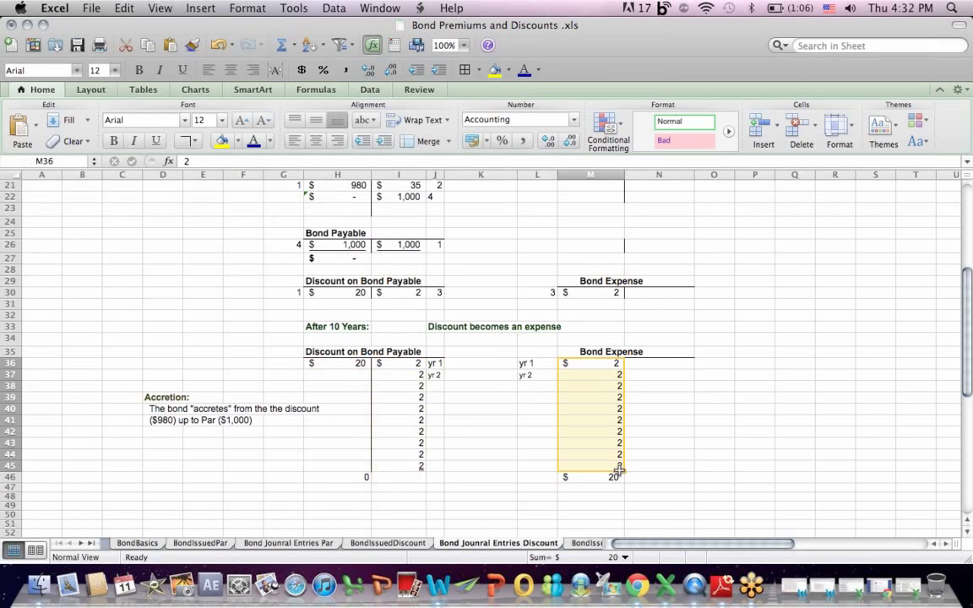
click(358, 479)
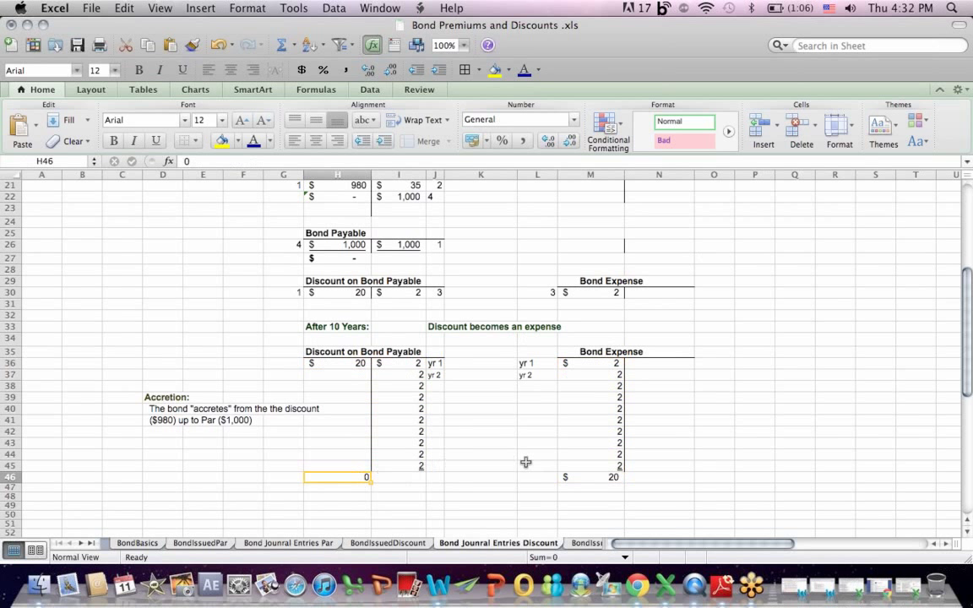
click(586, 474)
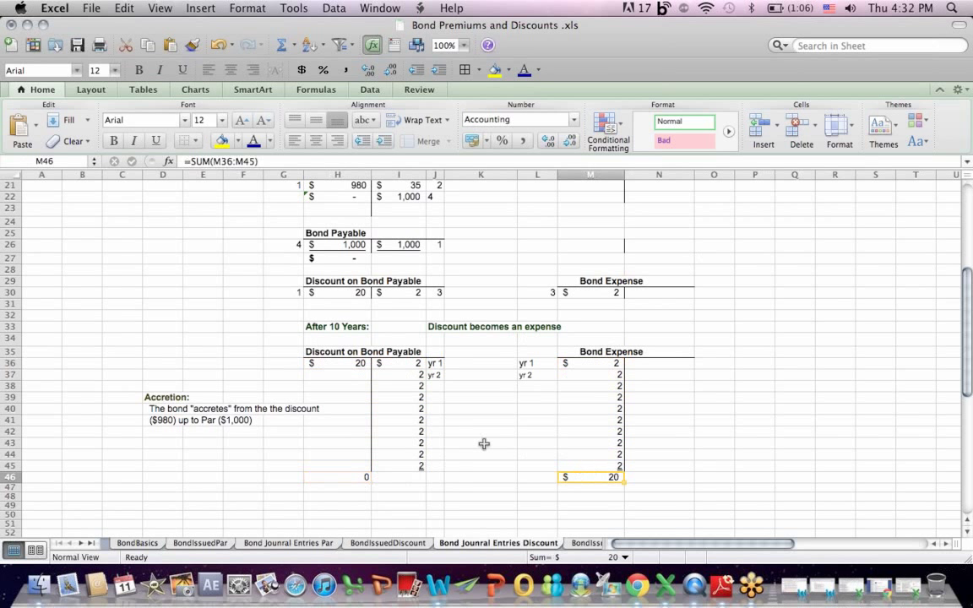
Step: Show the issuer's entries #1 to #4 on the BondIssuedPremium sheet and select the Entries: Issuer (IBM) Books heading
click(81, 545)
click(82, 545)
click(82, 545)
click(81, 545)
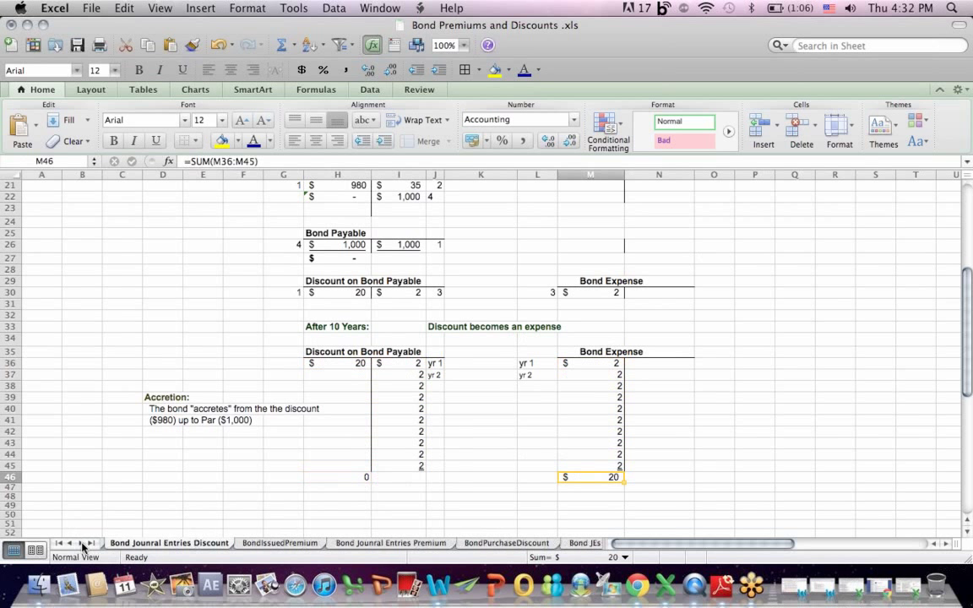
click(283, 546)
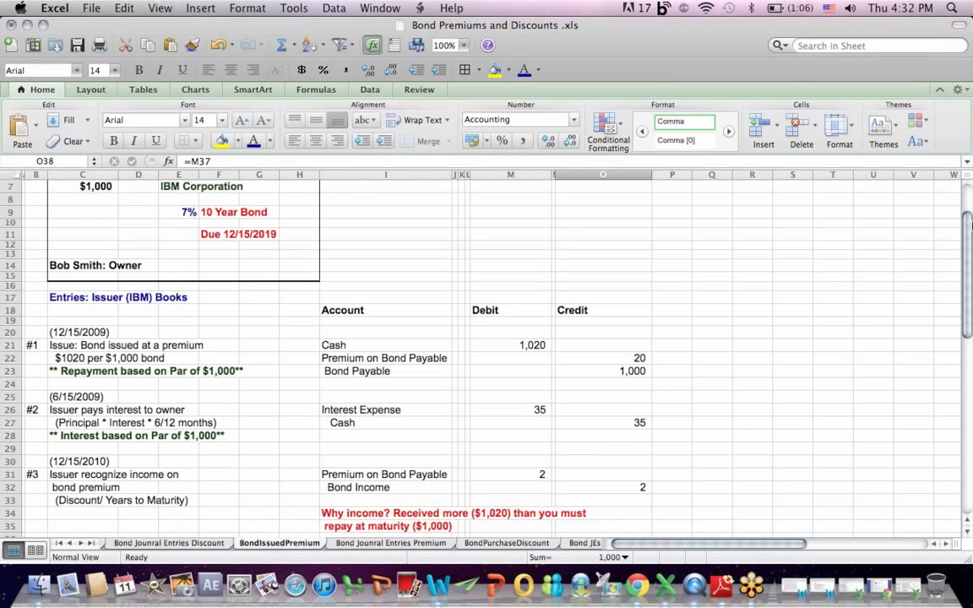
drag(969, 227, 970, 271)
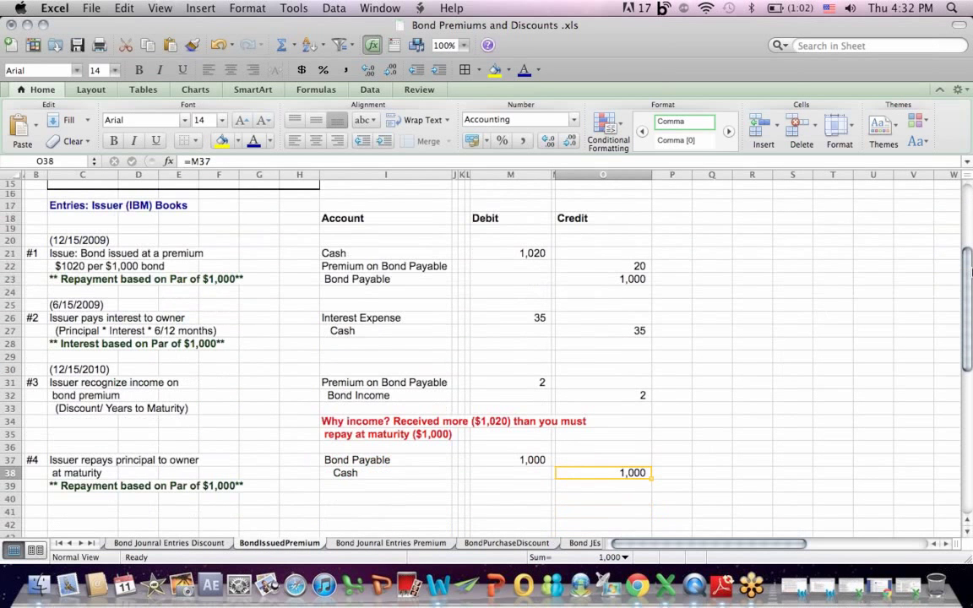
click(85, 203)
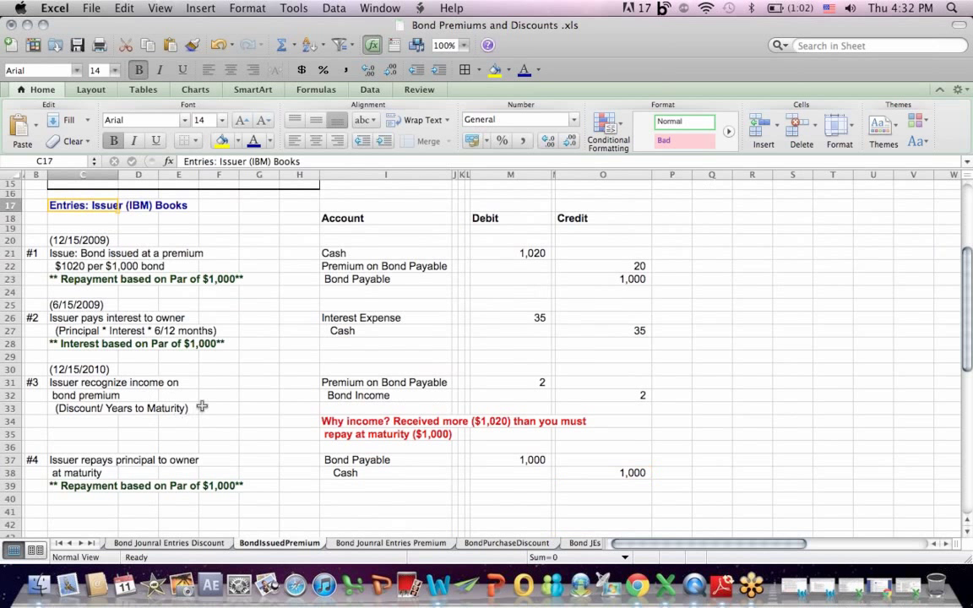
Step: Review the Cash, Bond Payable and Premium on Bond Payable lines of entry #1, plus the whole interest payment entry #2
drag(353, 253, 523, 253)
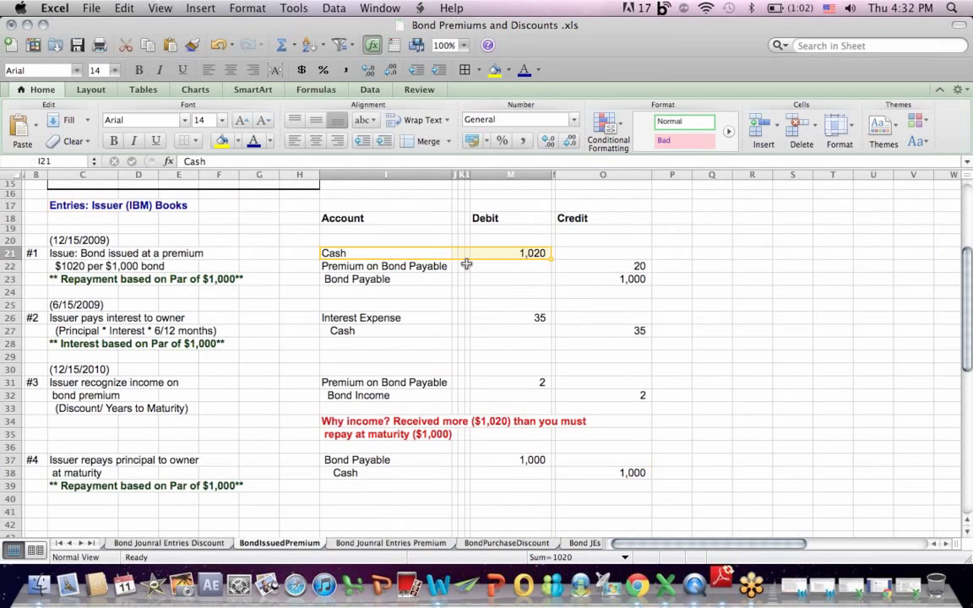
click(406, 281)
drag(408, 283, 629, 287)
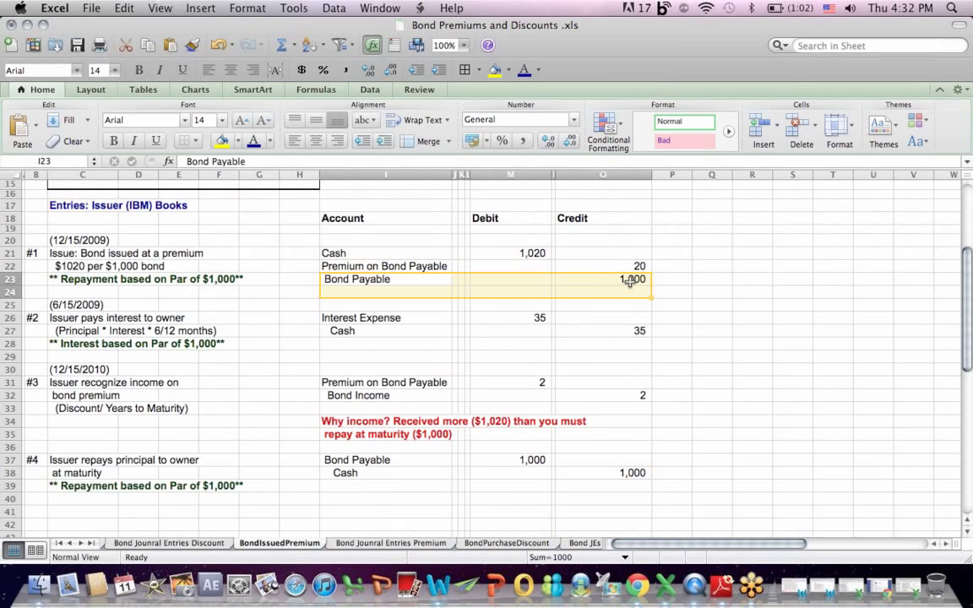
click(632, 265)
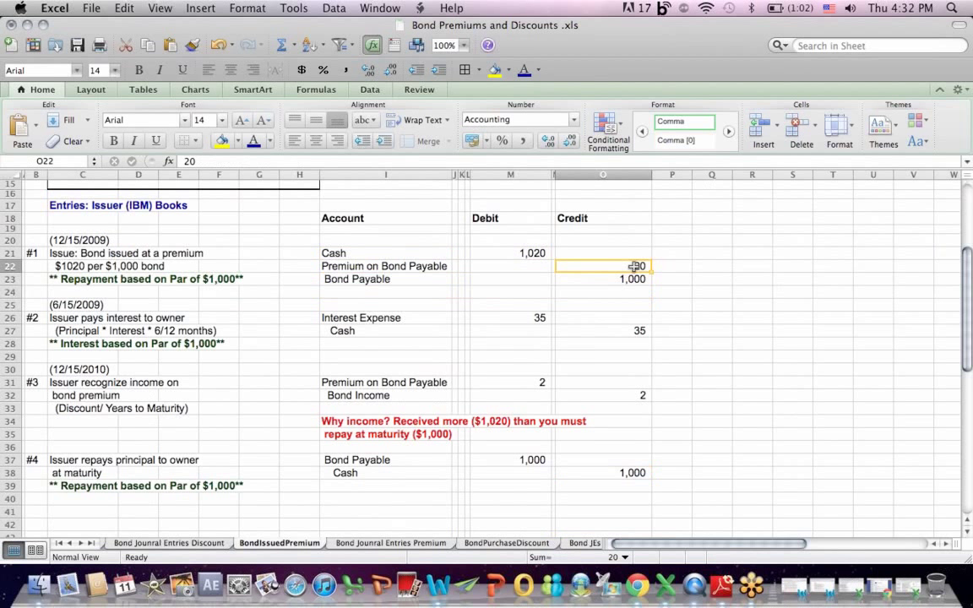
click(621, 219)
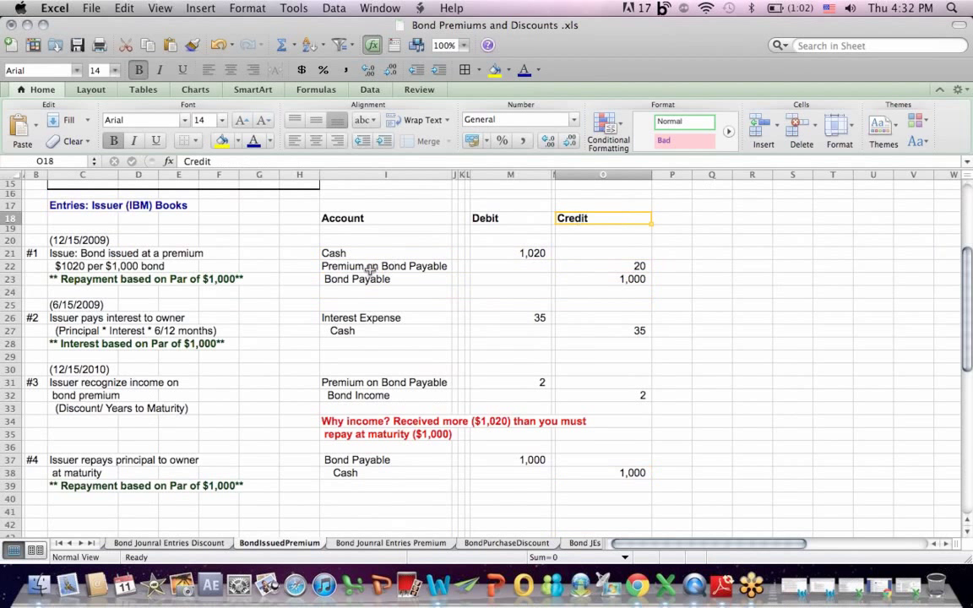
click(330, 265)
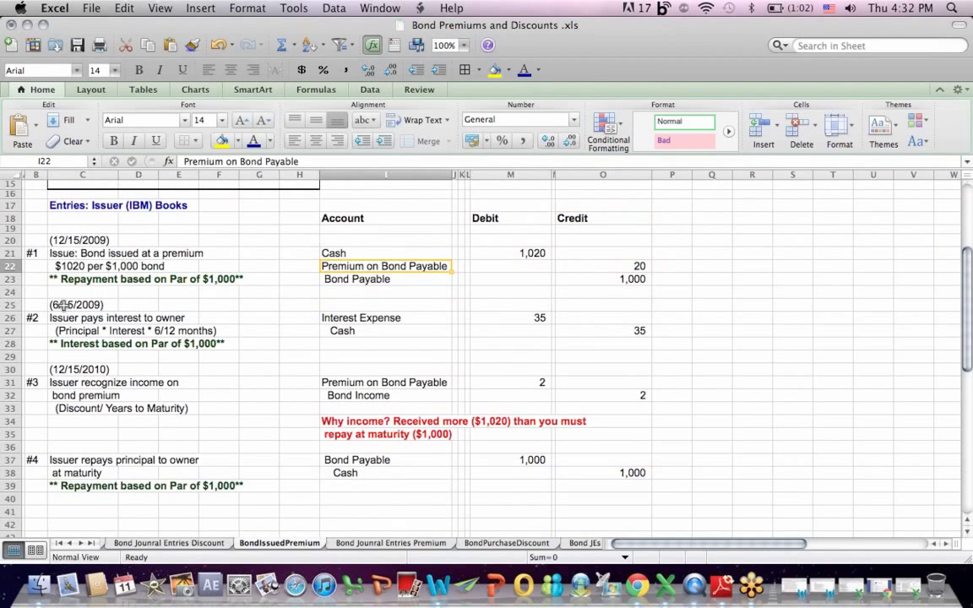
drag(63, 305, 650, 358)
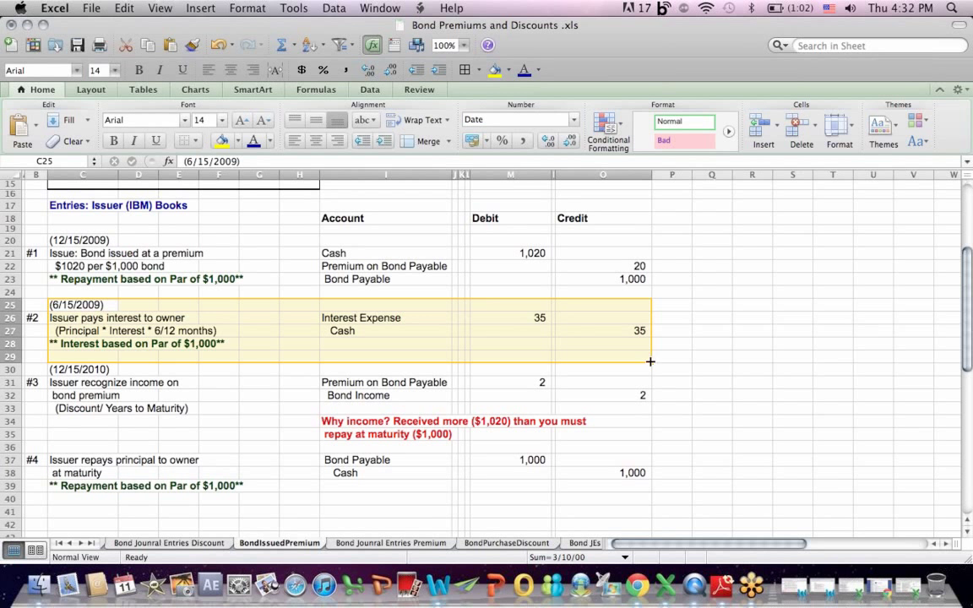
click(700, 394)
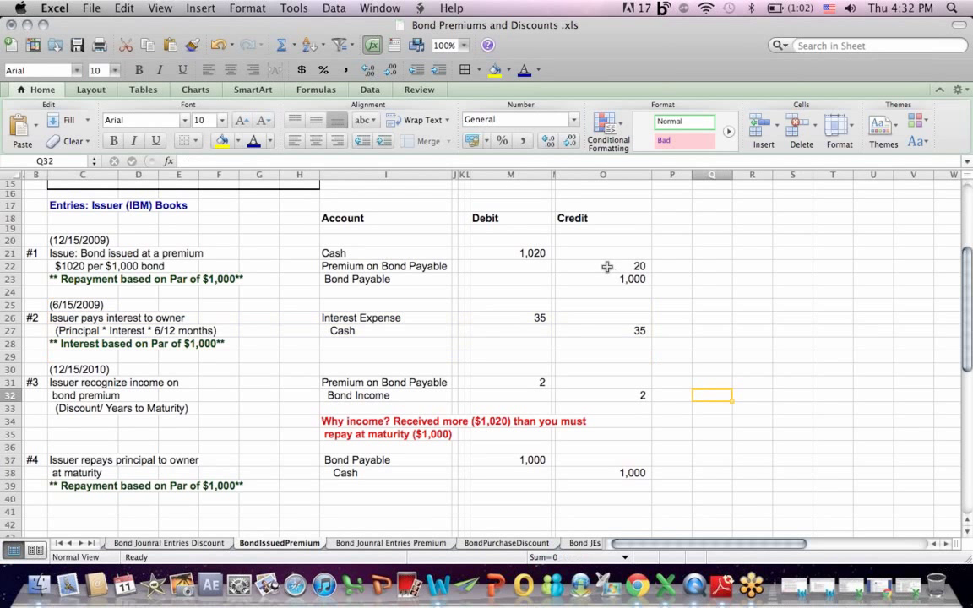
Step: Compare the Premium on Bond Payable and Bond Payable credits of entry #1 with the premium and Bond Income lines of entry #3
mouse_move(625, 267)
mouse_down()
mouse_move(396, 278)
mouse_move(347, 265)
mouse_move(627, 285)
mouse_up()
click(341, 281)
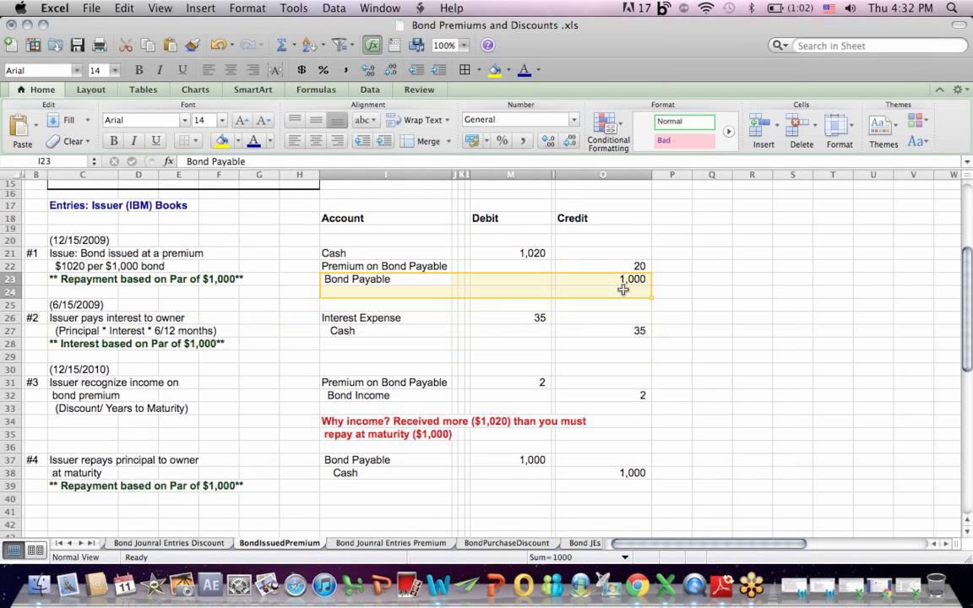
click(608, 378)
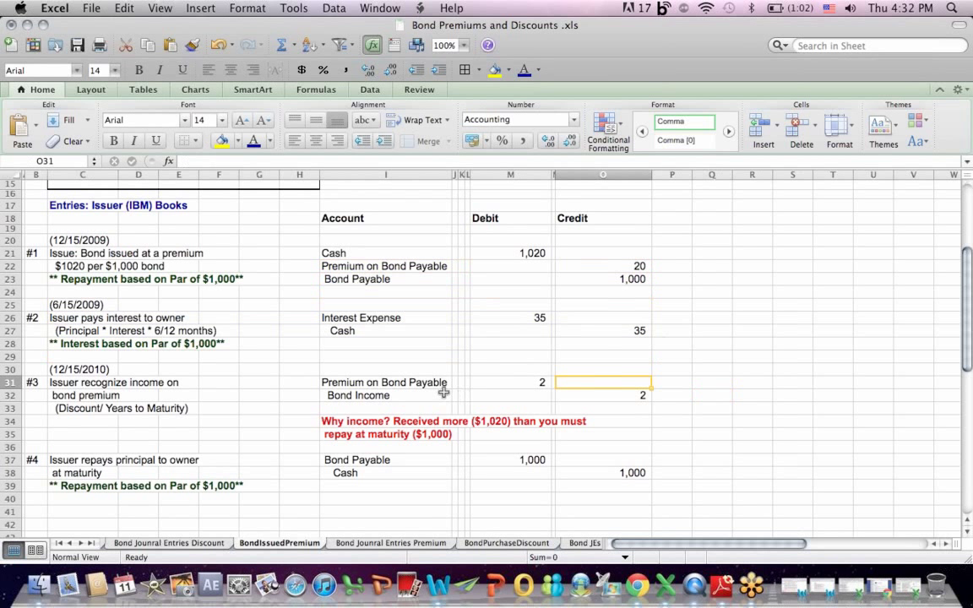
drag(523, 382, 643, 397)
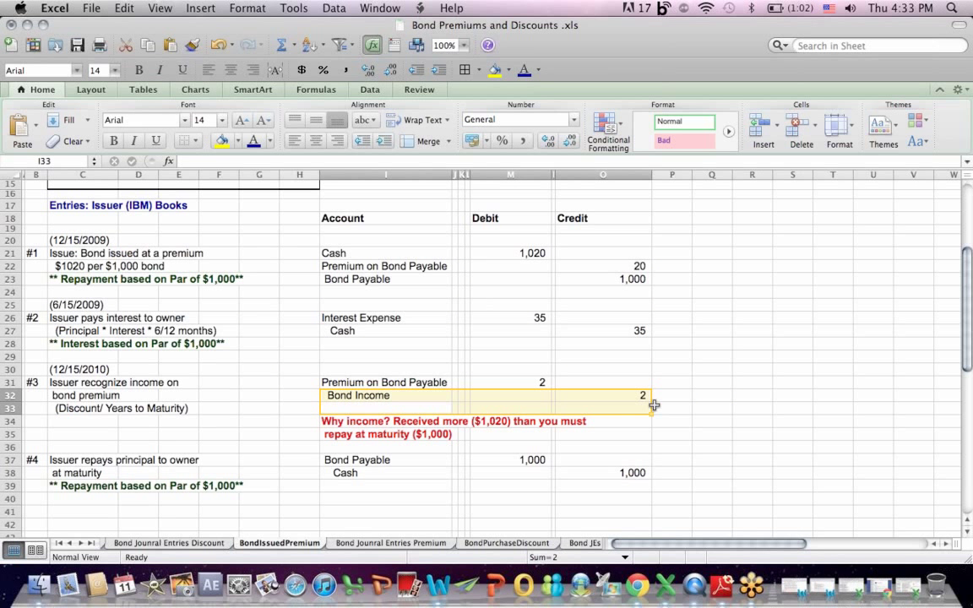
Step: Review the red "Why income?" note in rows 34–35 against the Cash debit and Bond Payable credit of entry #1
click(350, 421)
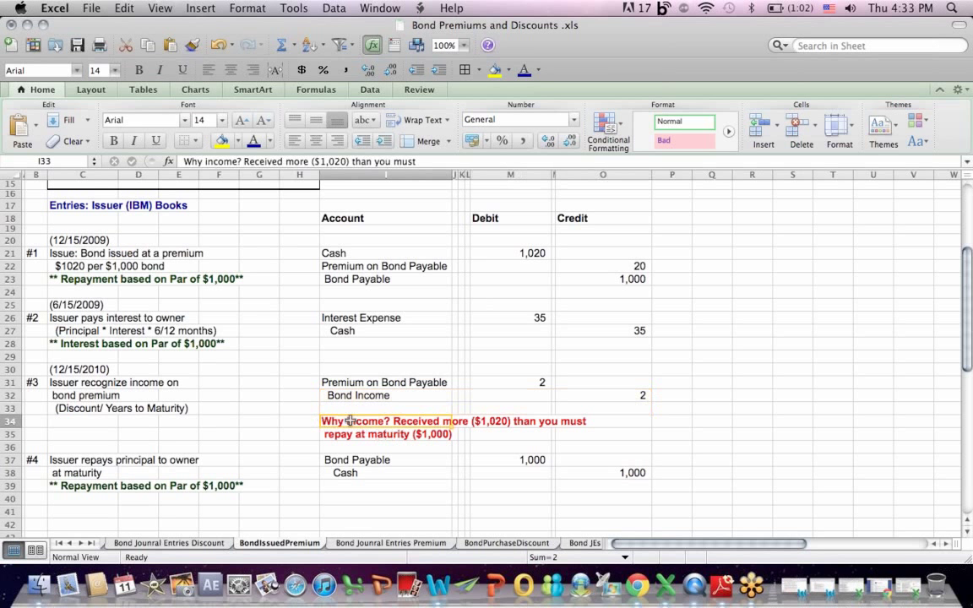
drag(350, 421, 652, 437)
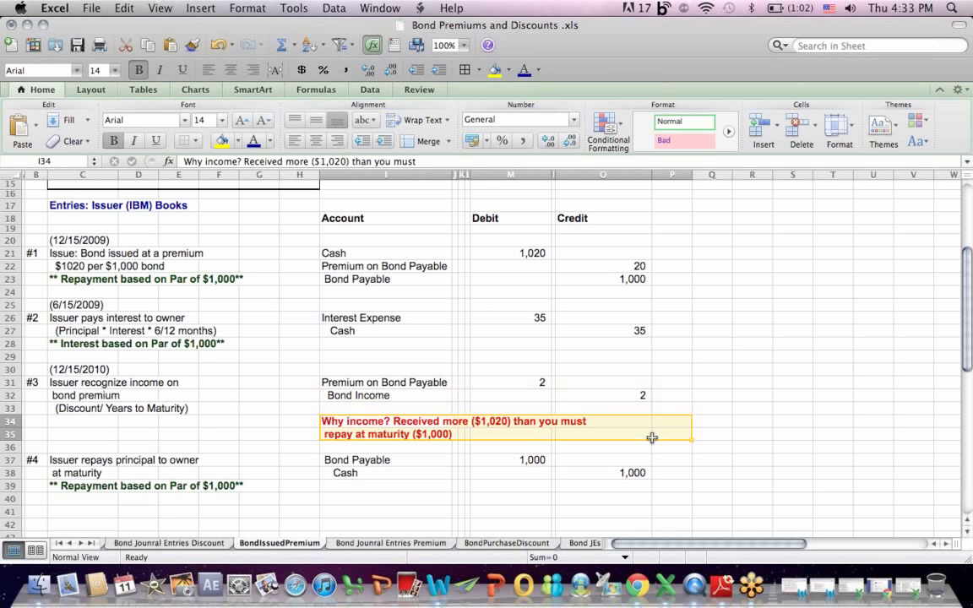
click(518, 252)
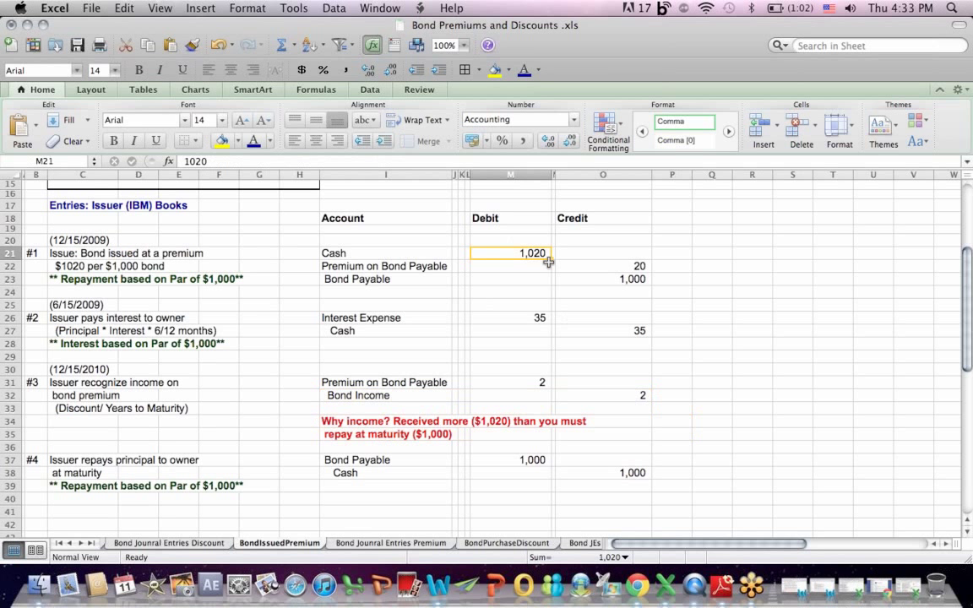
click(621, 279)
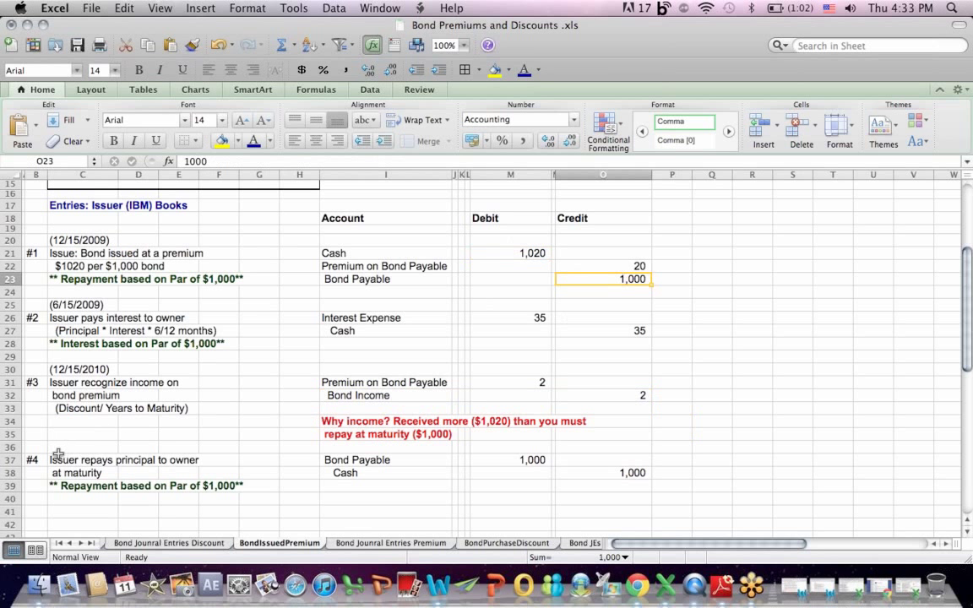
Step: Review the whole principal repayment entry #4, including its Bond Payable debit and Cash credit lines
drag(58, 456, 689, 504)
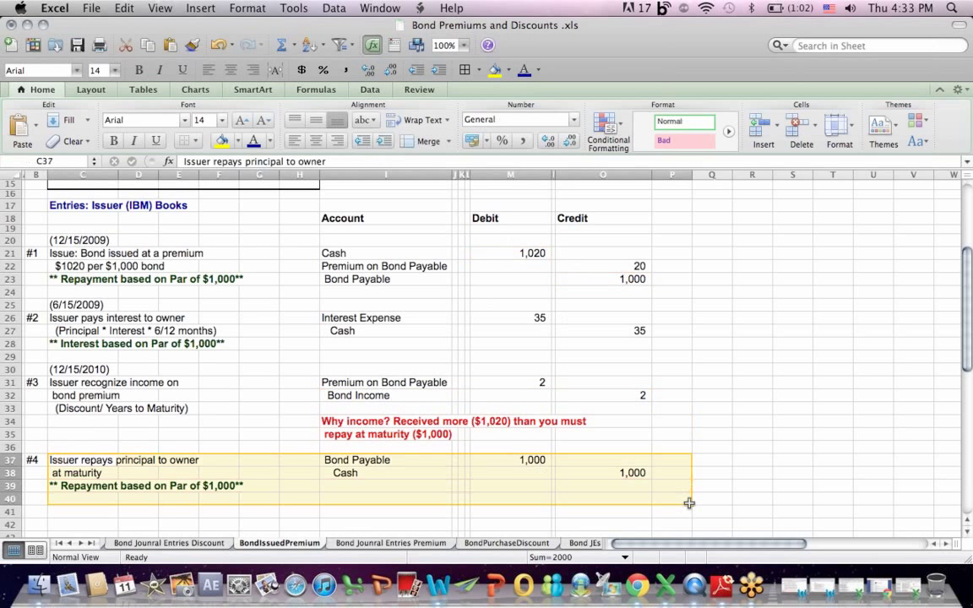
click(537, 460)
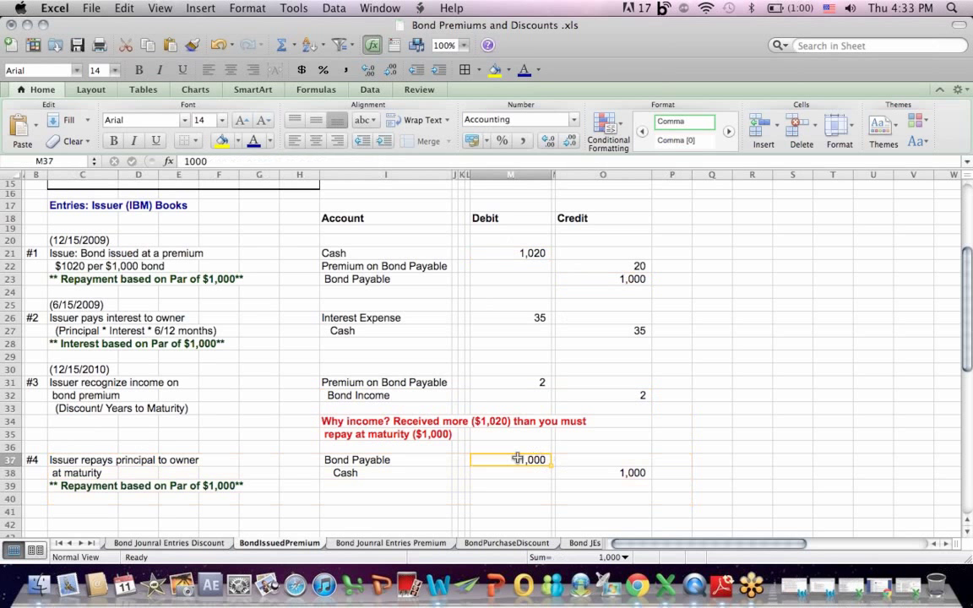
drag(337, 458, 531, 460)
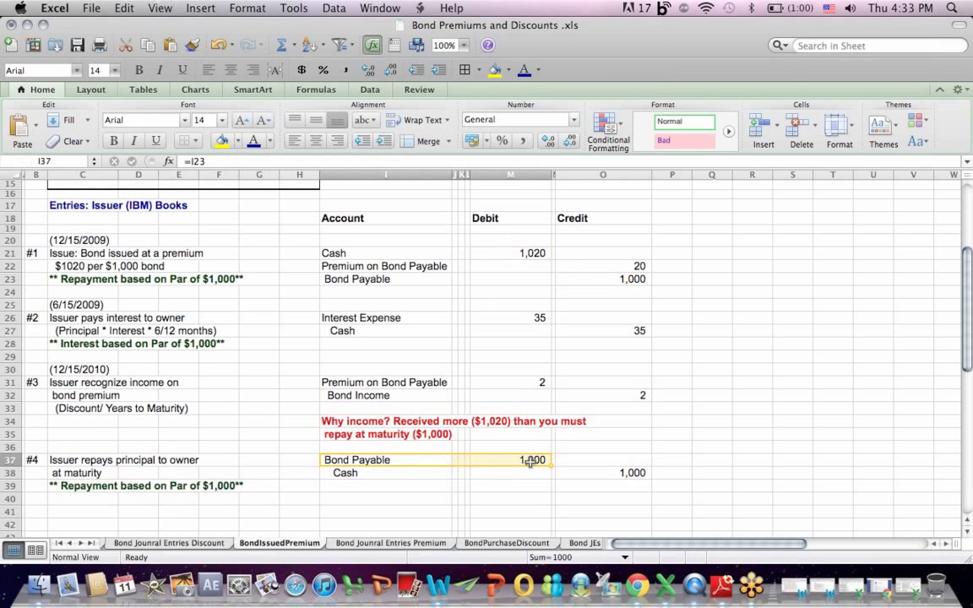
drag(351, 473, 666, 476)
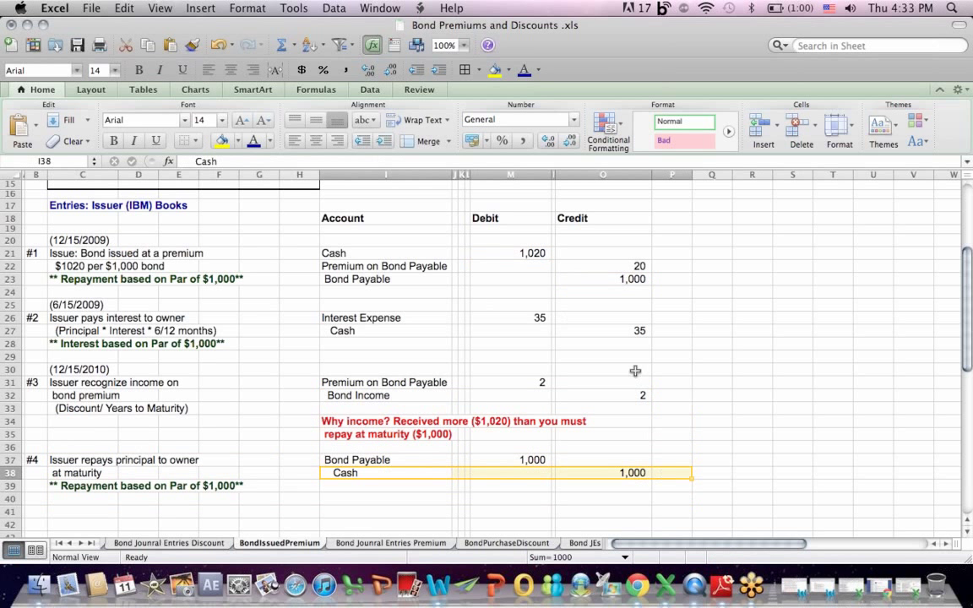
Step: On the Bond Jounral Entries Premium sheet, examine the After 10 Years Premium on Bond Payable account, its yearly debits in H36:H45 and balance in I46
click(374, 546)
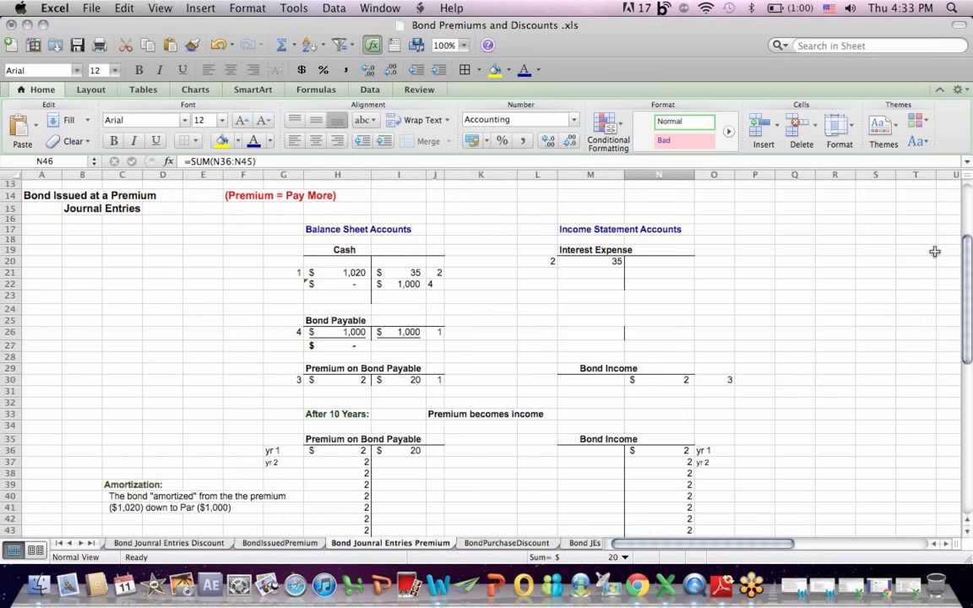
drag(969, 260, 969, 307)
click(415, 306)
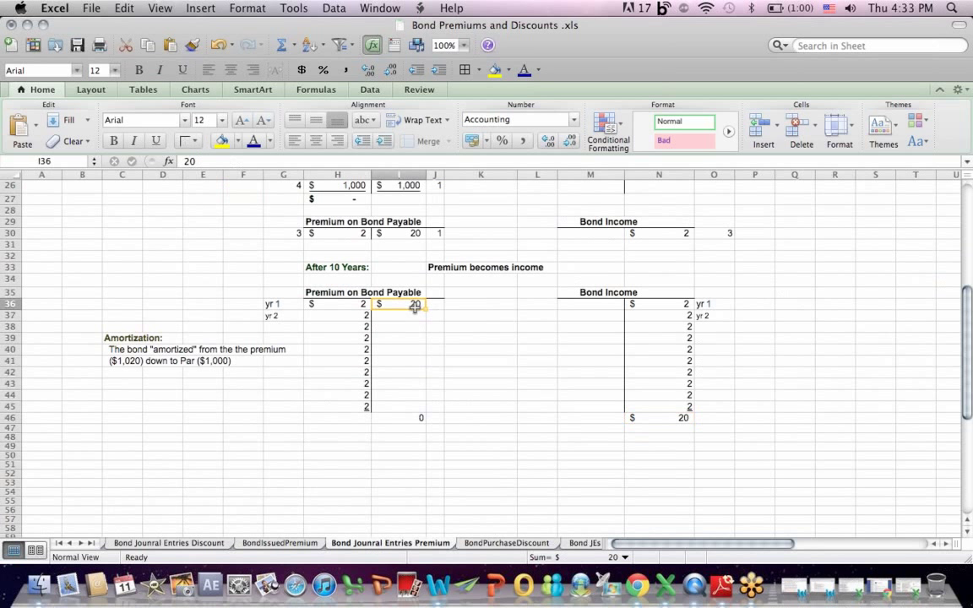
drag(306, 293, 467, 293)
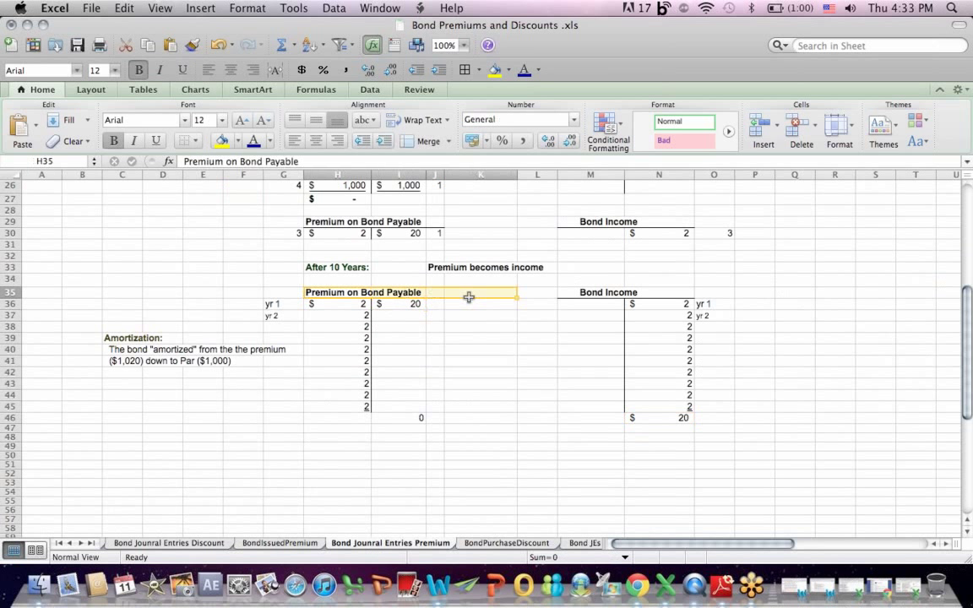
drag(315, 304, 356, 411)
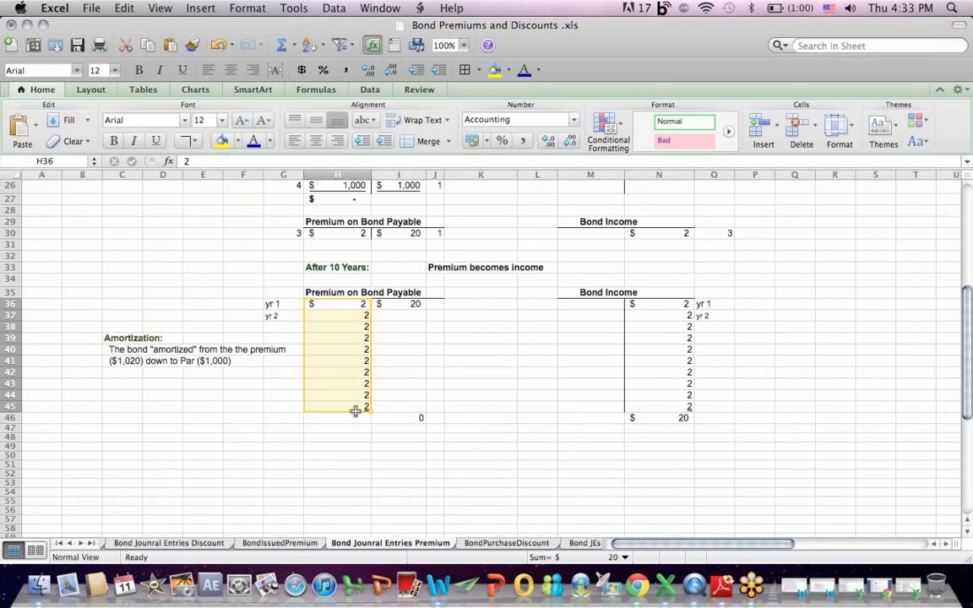
click(411, 418)
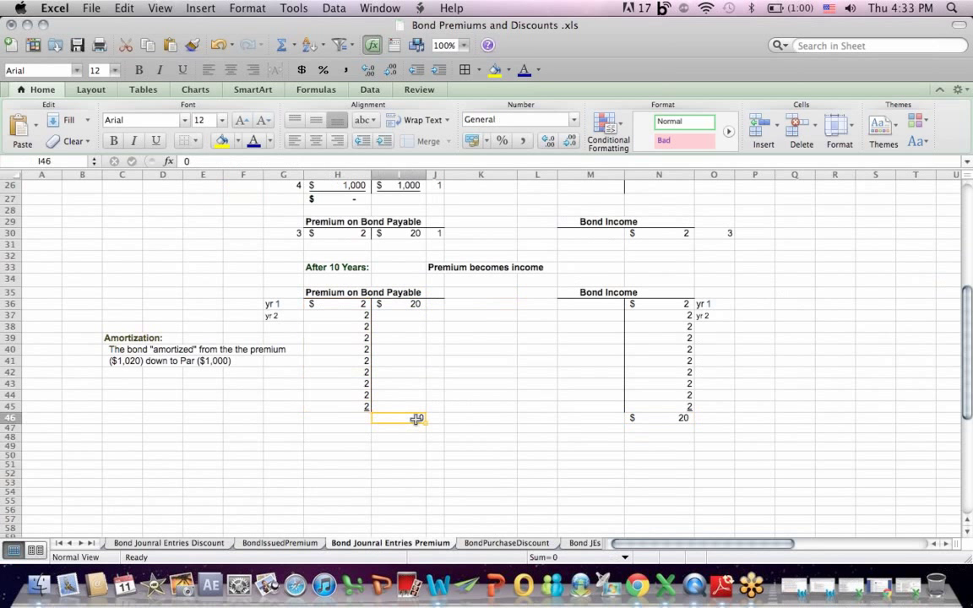
click(311, 293)
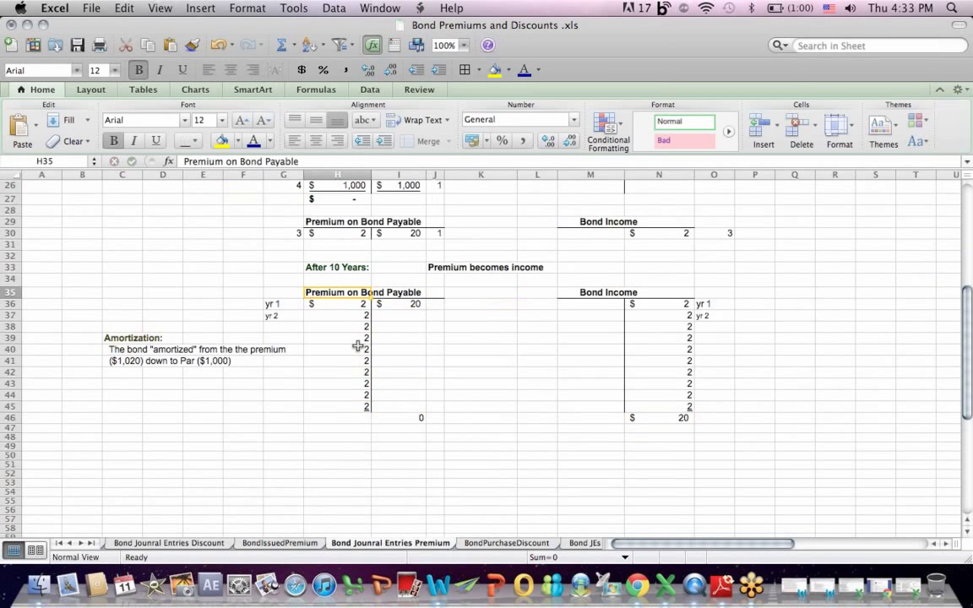
click(420, 416)
Step: Compare the yearly Bond Income credits with the premium debits in H36:H45 and inspect the total formula in N46
click(591, 293)
drag(680, 304, 760, 416)
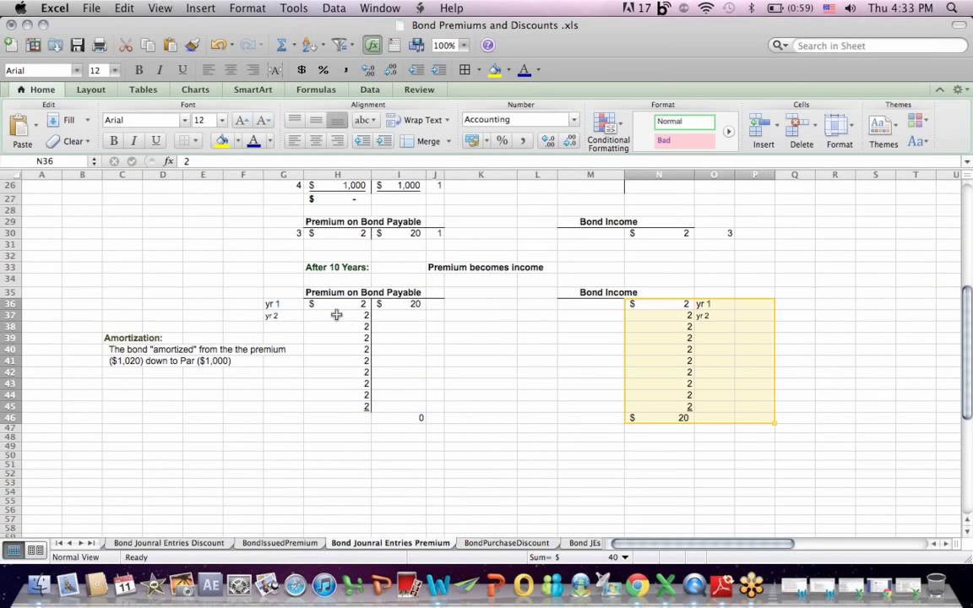
drag(337, 305, 340, 412)
click(648, 419)
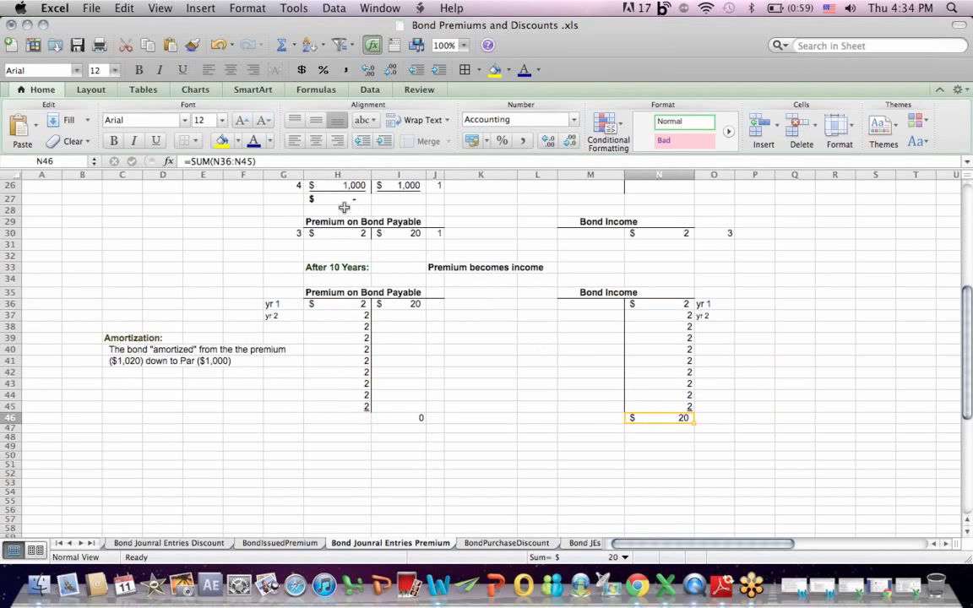
click(230, 161)
key(Return)
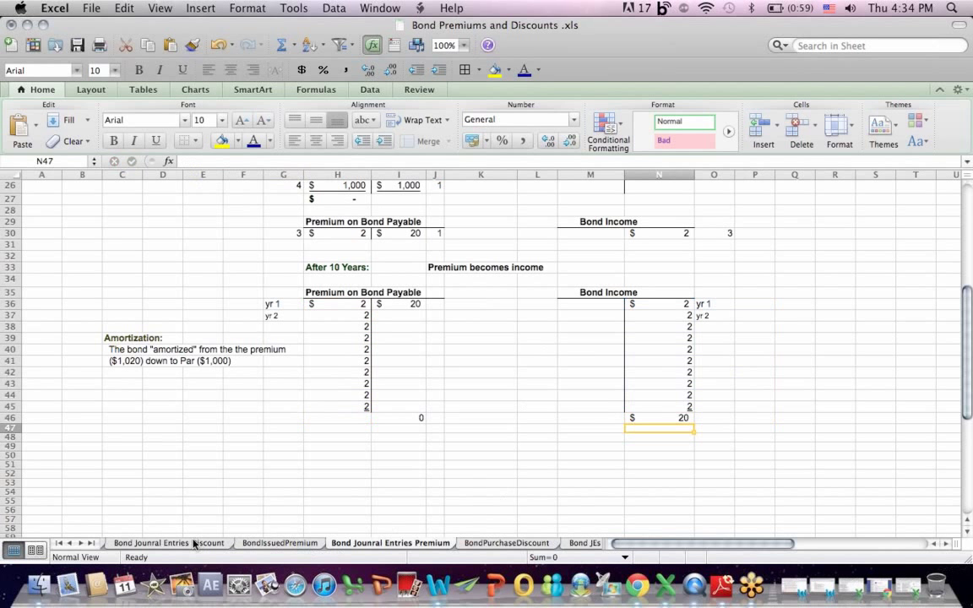
Step: Show the BondIssuedDiscount sheet and review its interest payment entry #2 and principal repayment entry #4
click(70, 543)
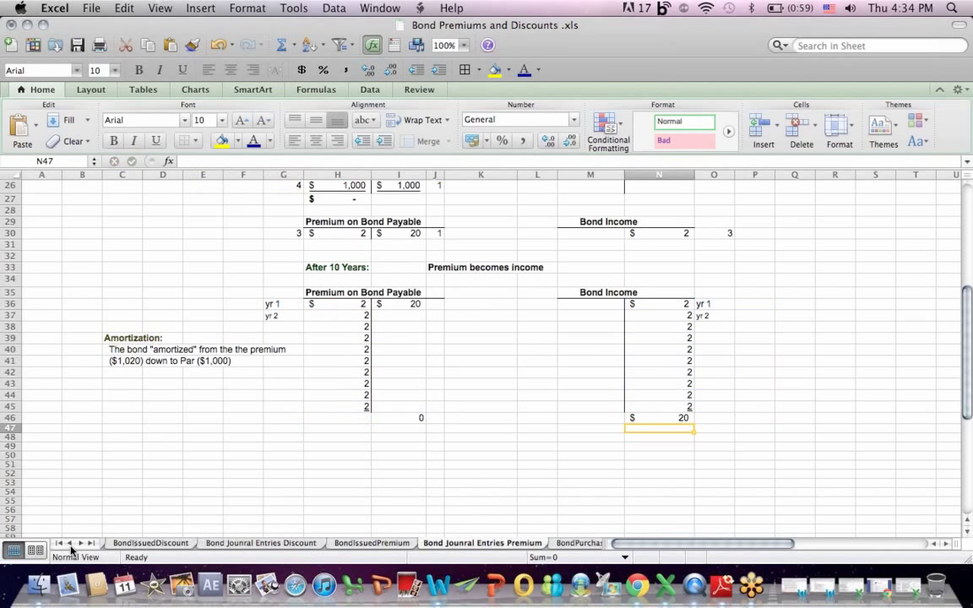
click(70, 544)
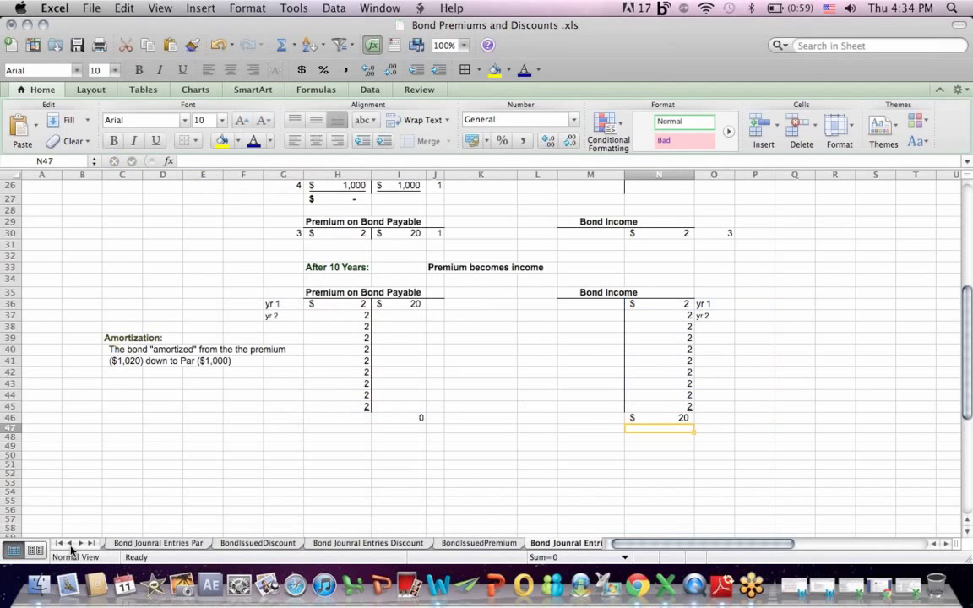
click(258, 543)
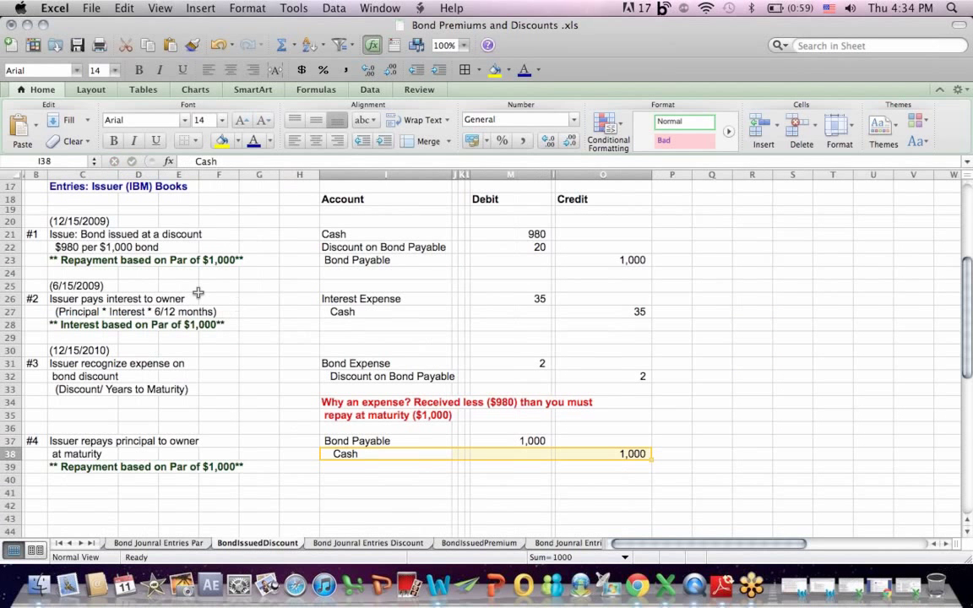
drag(65, 284, 656, 345)
drag(76, 454, 680, 489)
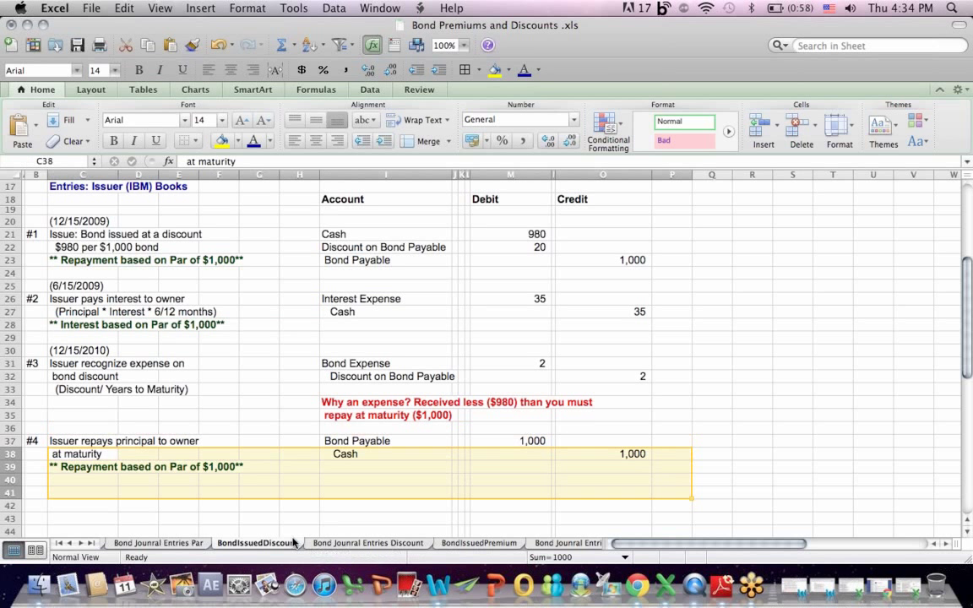
Step: Show the BondIssuedPremium sheet and review the matching interest payment entry #2 and principal repayment entry #4
click(463, 544)
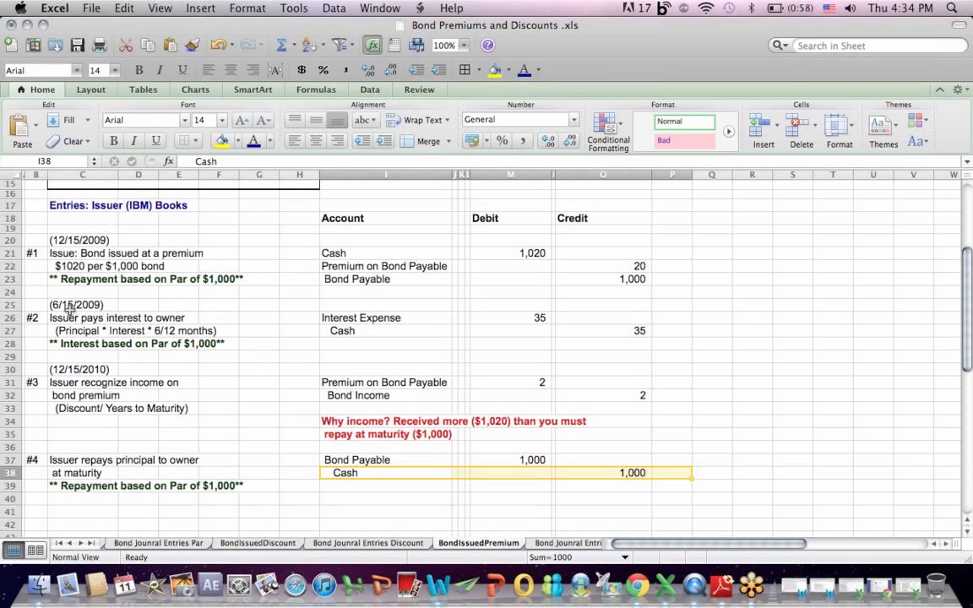
click(117, 308)
drag(117, 308, 654, 361)
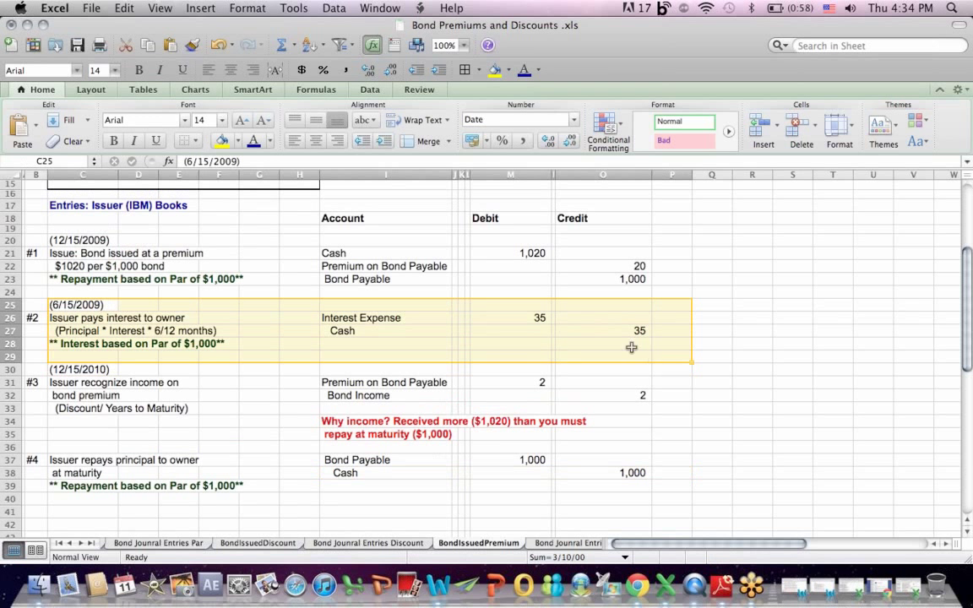
drag(72, 458, 648, 497)
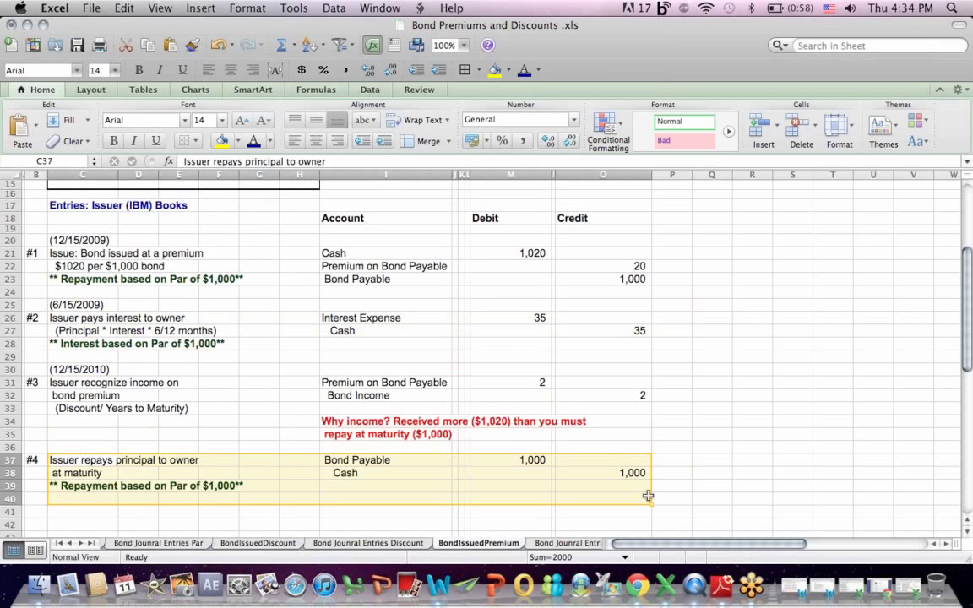
Step: Return to the BondIssuedDiscount sheet and review the bond certificate's issuer, term and 7% rate, plus the Cash line of entry #1
click(278, 545)
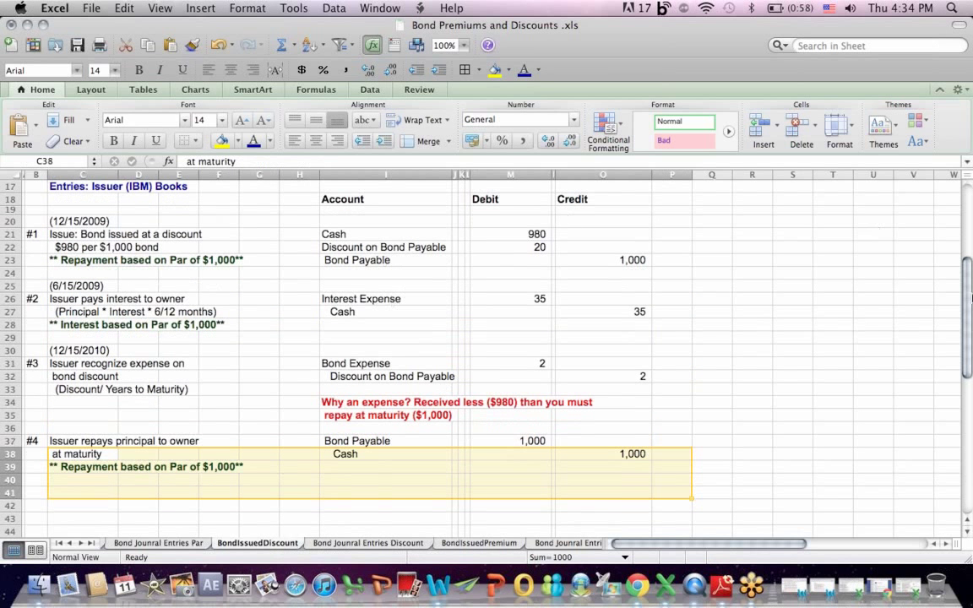
drag(968, 287, 966, 237)
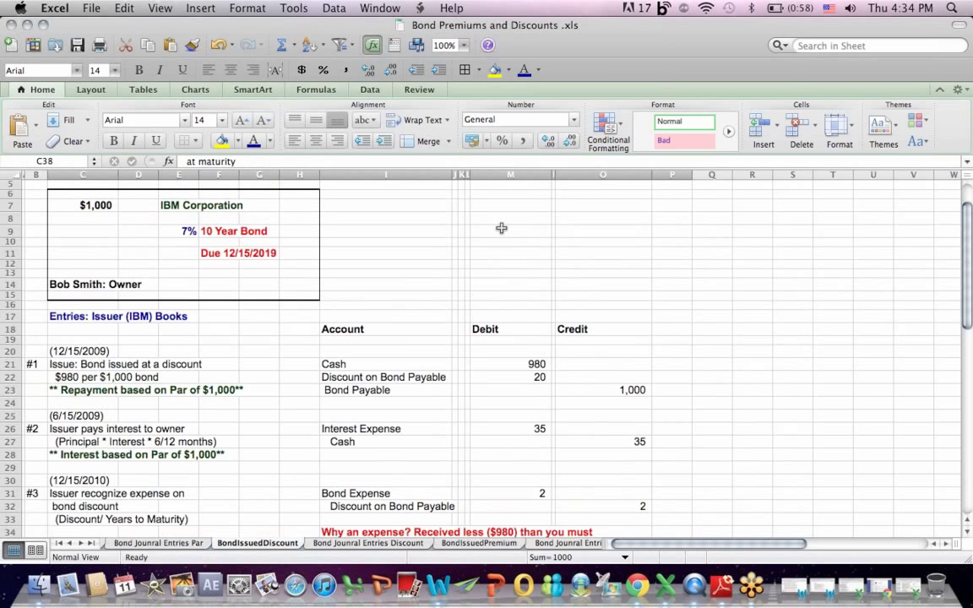
click(216, 229)
click(172, 205)
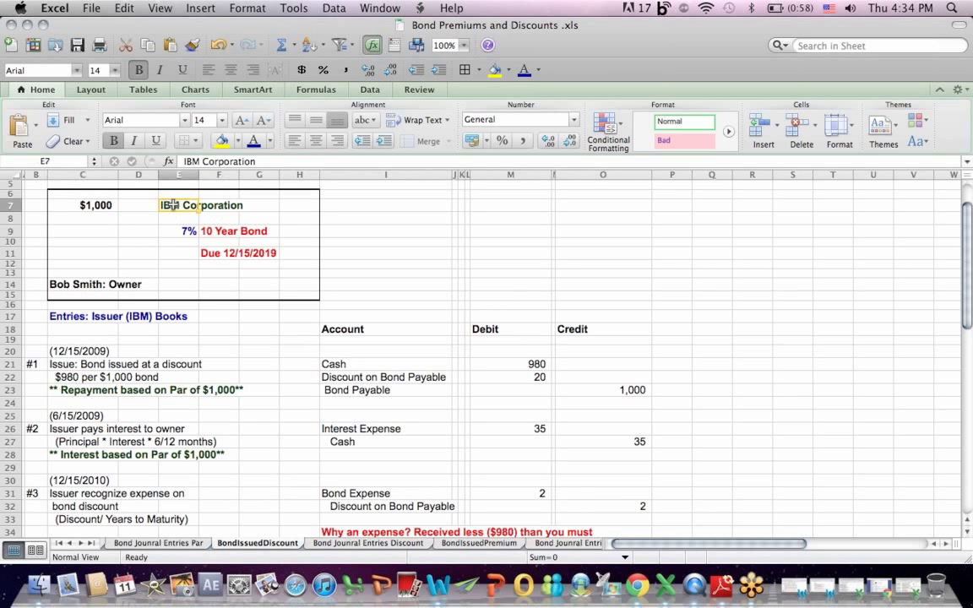
click(178, 230)
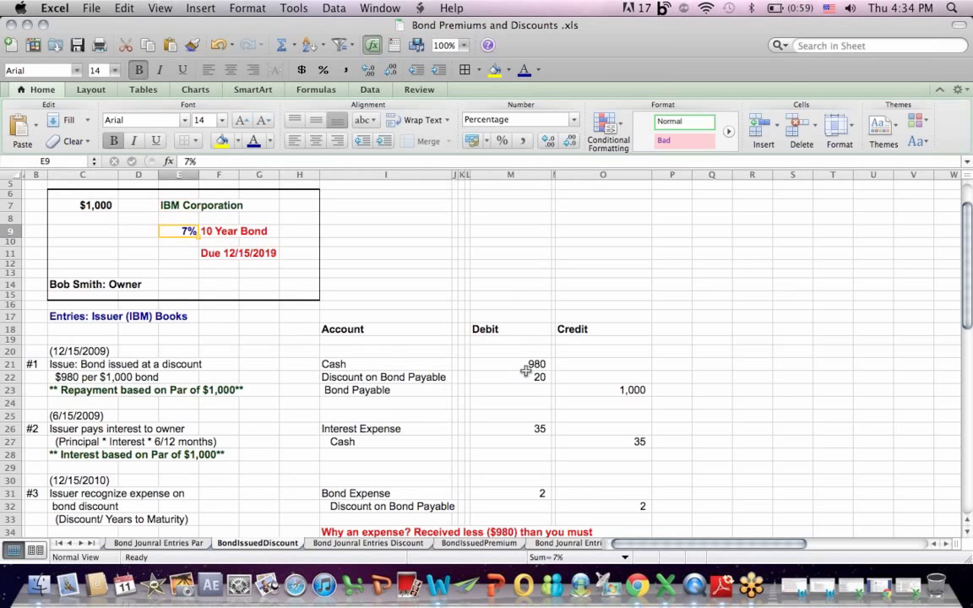
drag(532, 364, 268, 347)
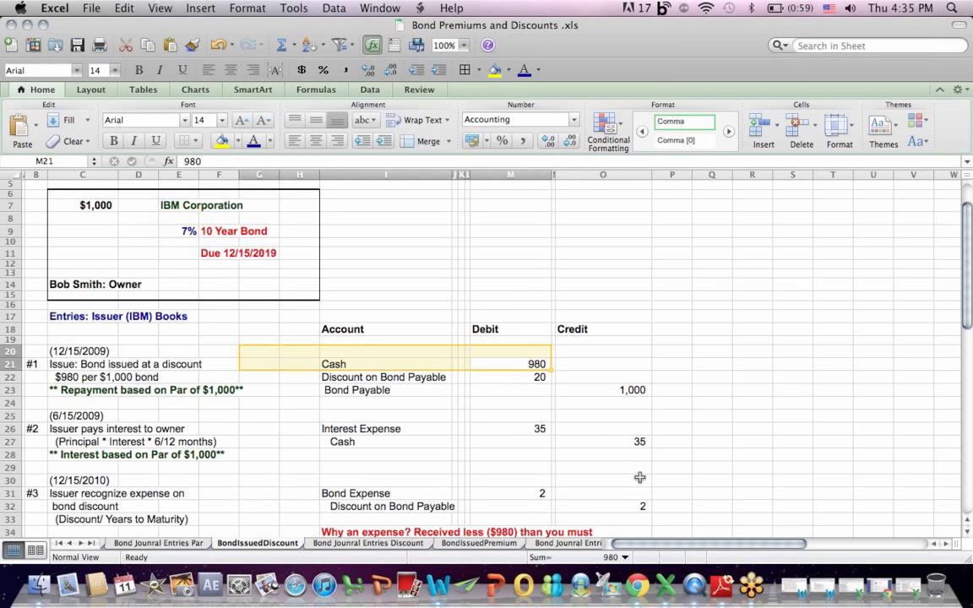
Step: Switch to the St Louis Test Prep site in Chrome, view the Toughest Accounting Topics live chats page, and open the Cost Accounting for Dummies page
click(884, 595)
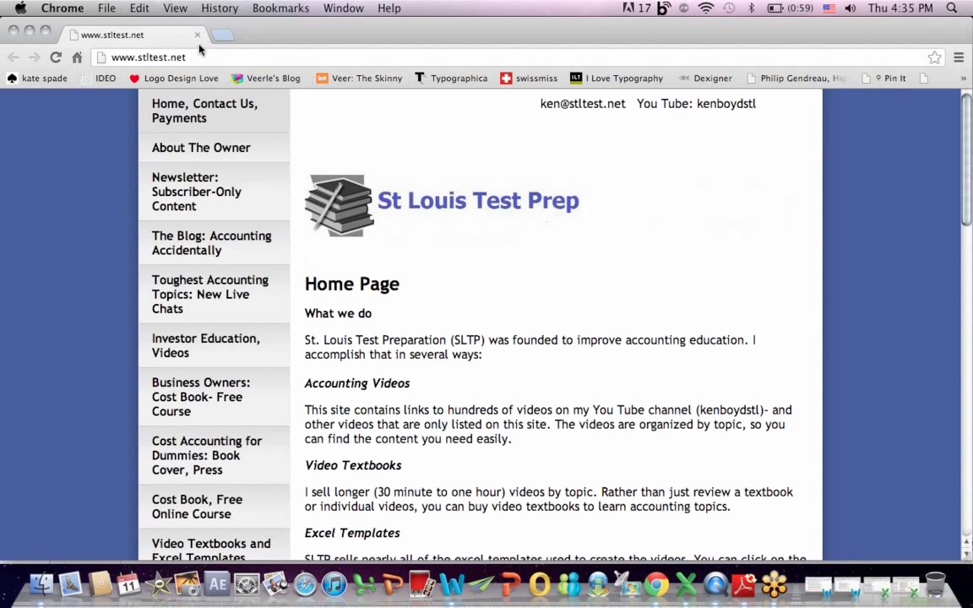
click(202, 300)
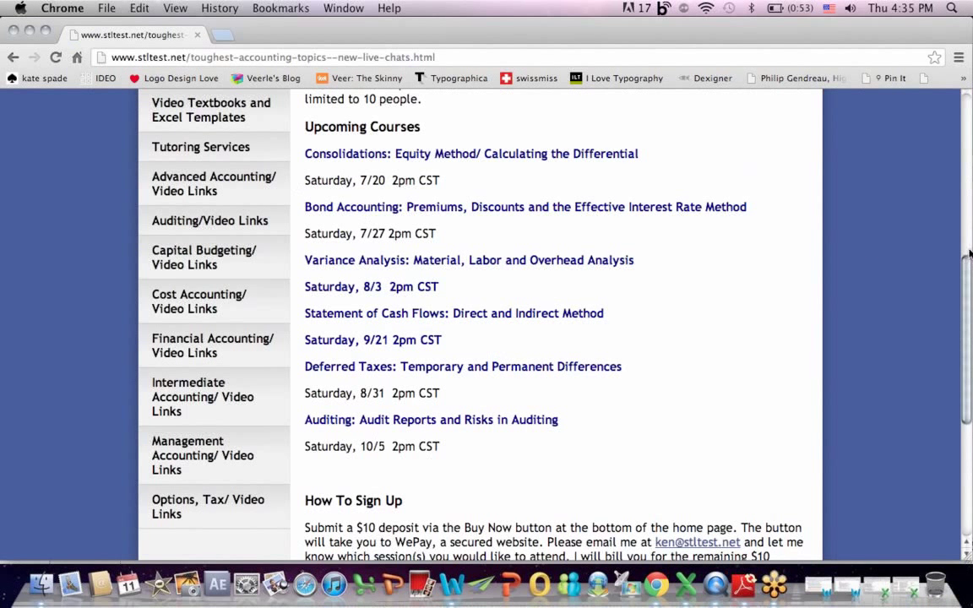
drag(969, 275, 960, 198)
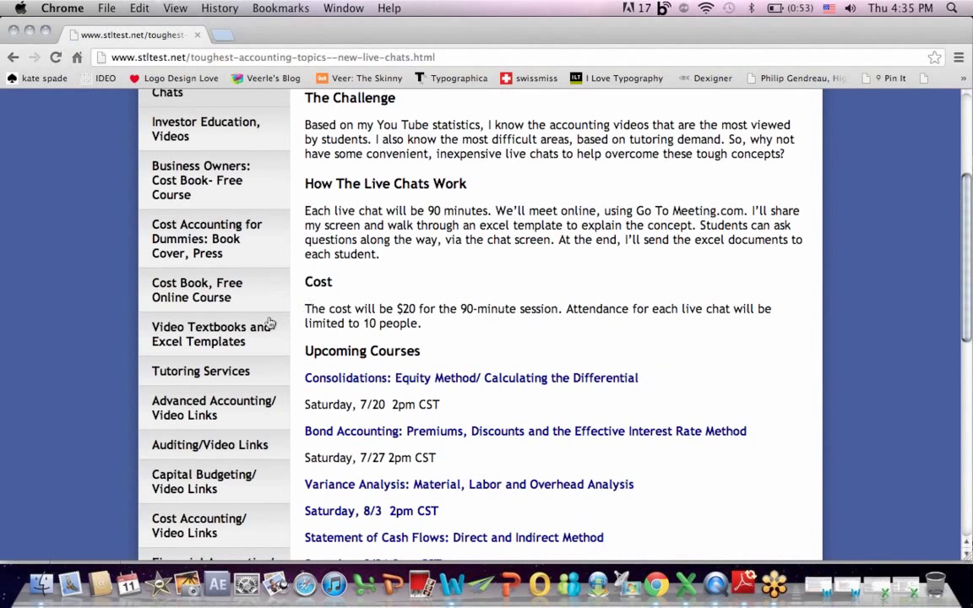
click(190, 240)
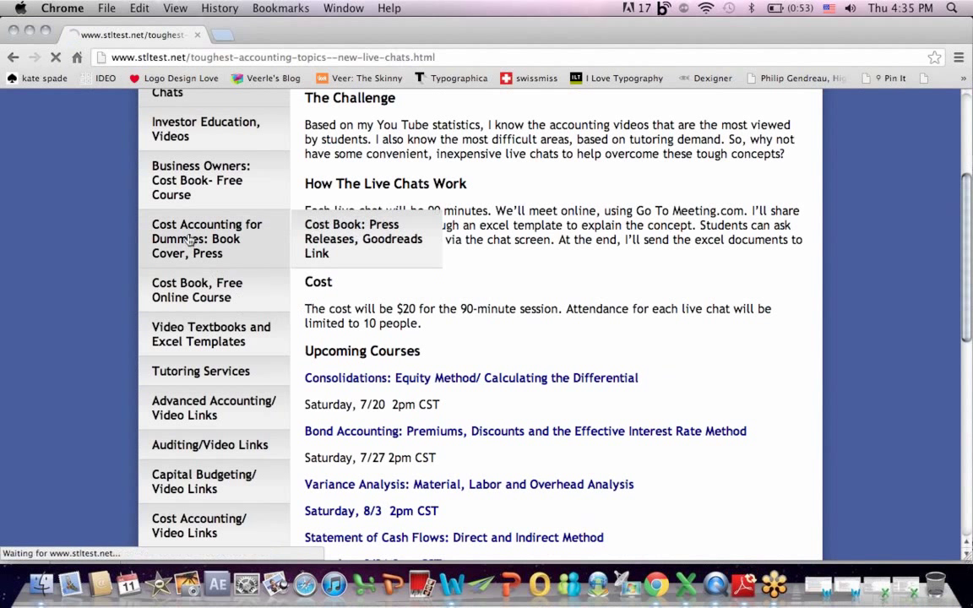